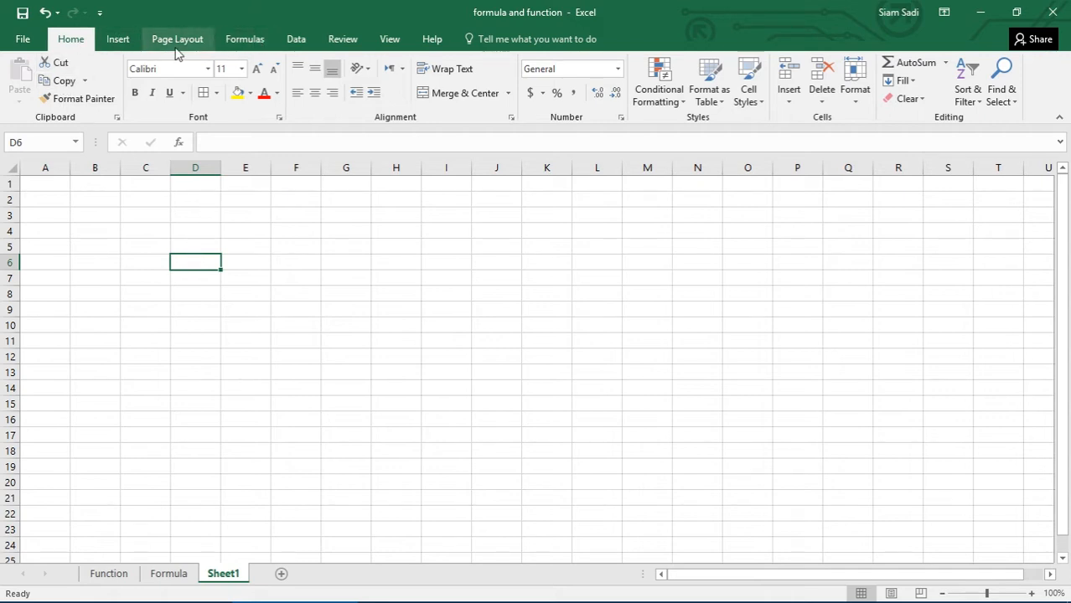
Step: Open the Function sheet and look over the function library, including the list of financial functions
{"action": "left_click", "coordinate": [247, 39]}
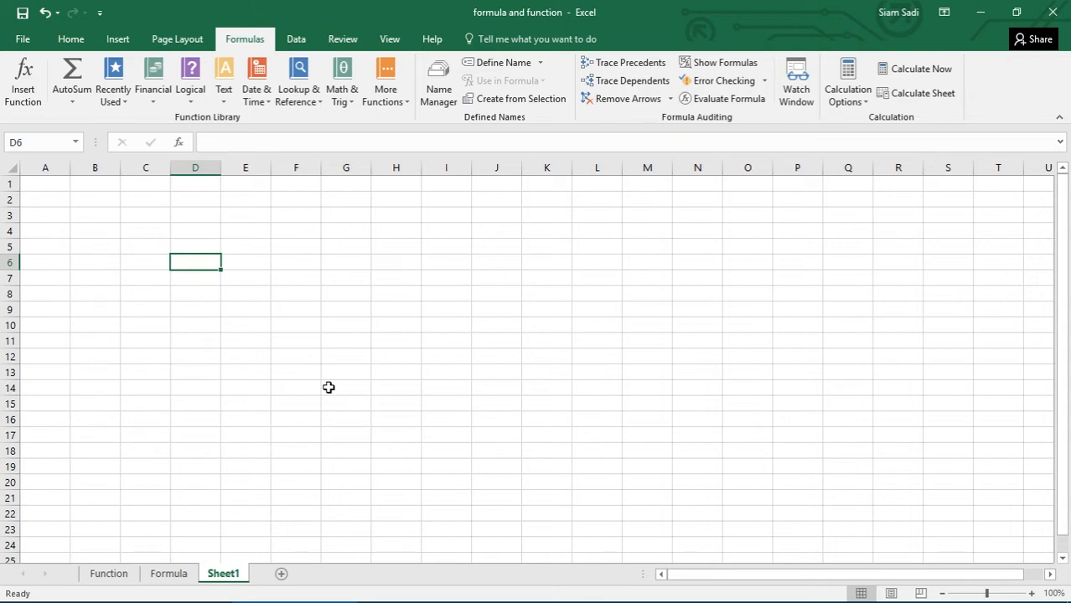
{"action": "left_click", "coordinate": [131, 579]}
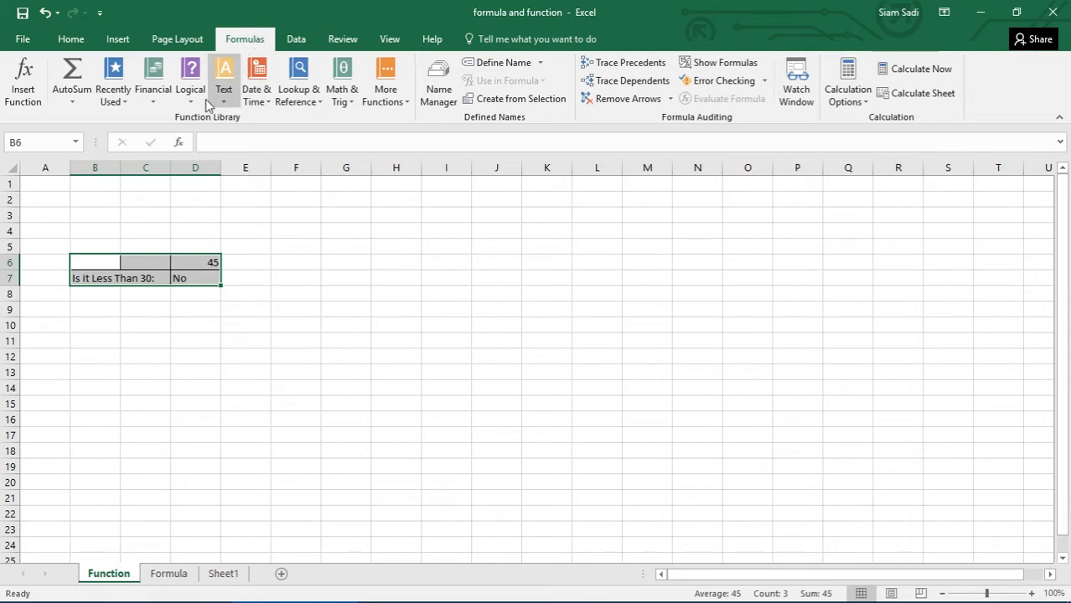
{"action": "left_click", "coordinate": [121, 99]}
{"action": "left_click", "coordinate": [152, 99]}
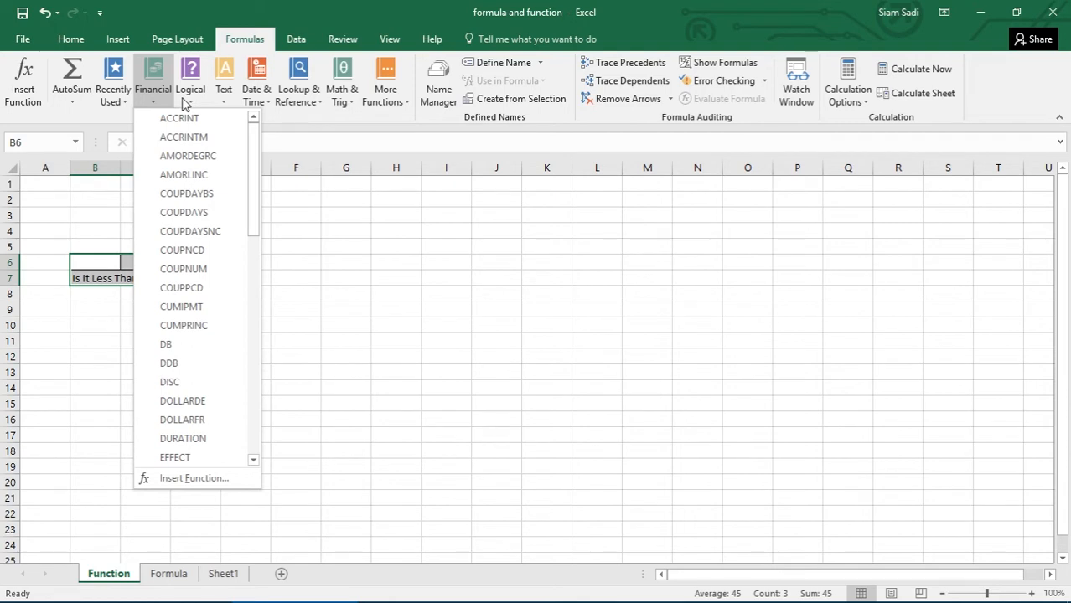
{"action": "left_click", "coordinate": [445, 304]}
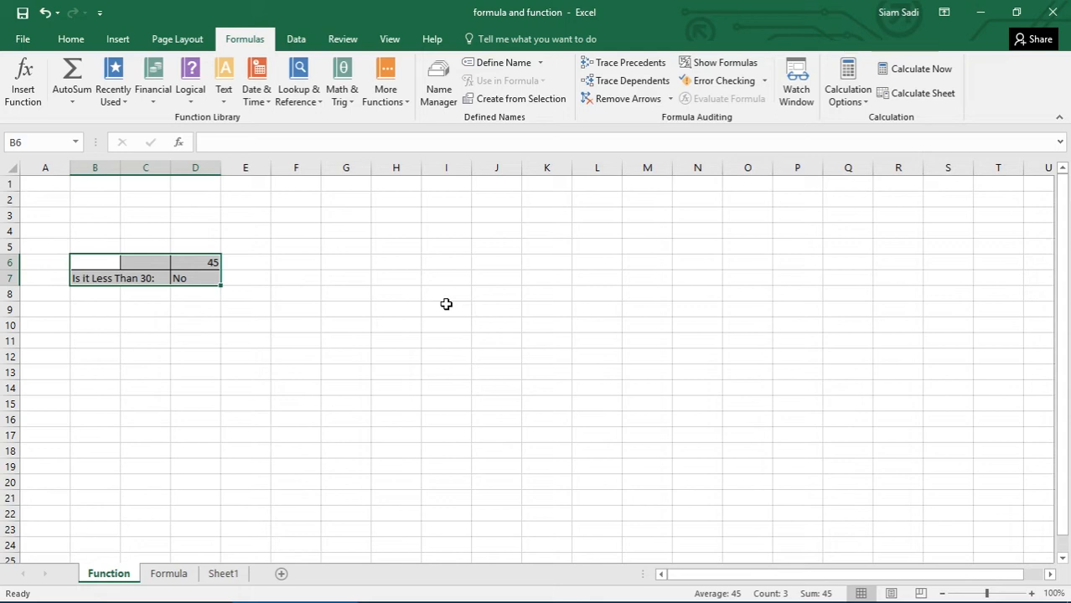
Step: Examine the number in D6, the question label in B7 and the formula behind the answer in D7
{"action": "left_click", "coordinate": [201, 278]}
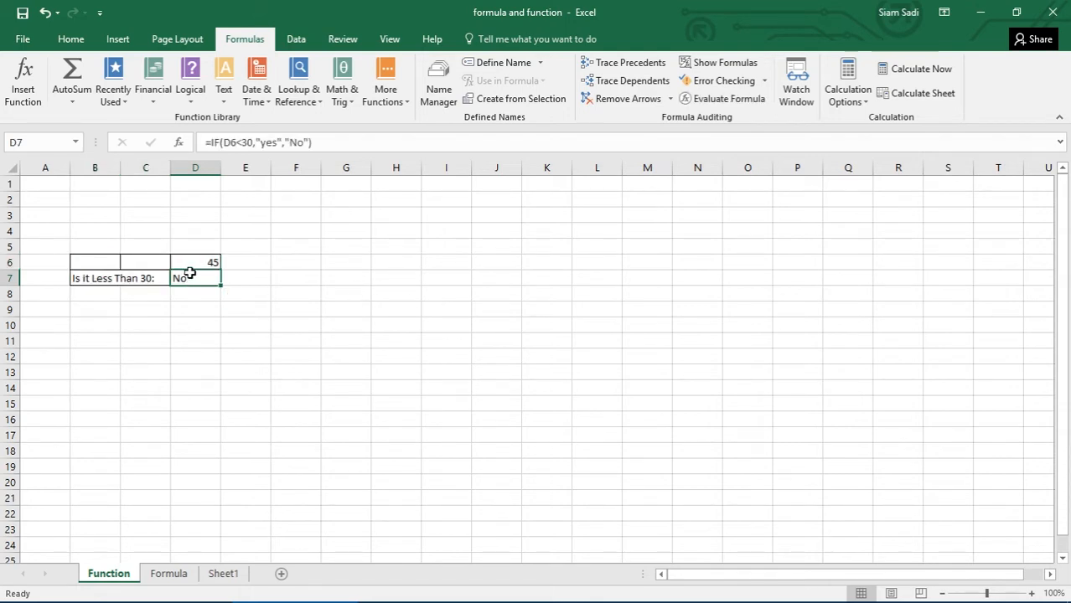
{"action": "left_click", "coordinate": [191, 263]}
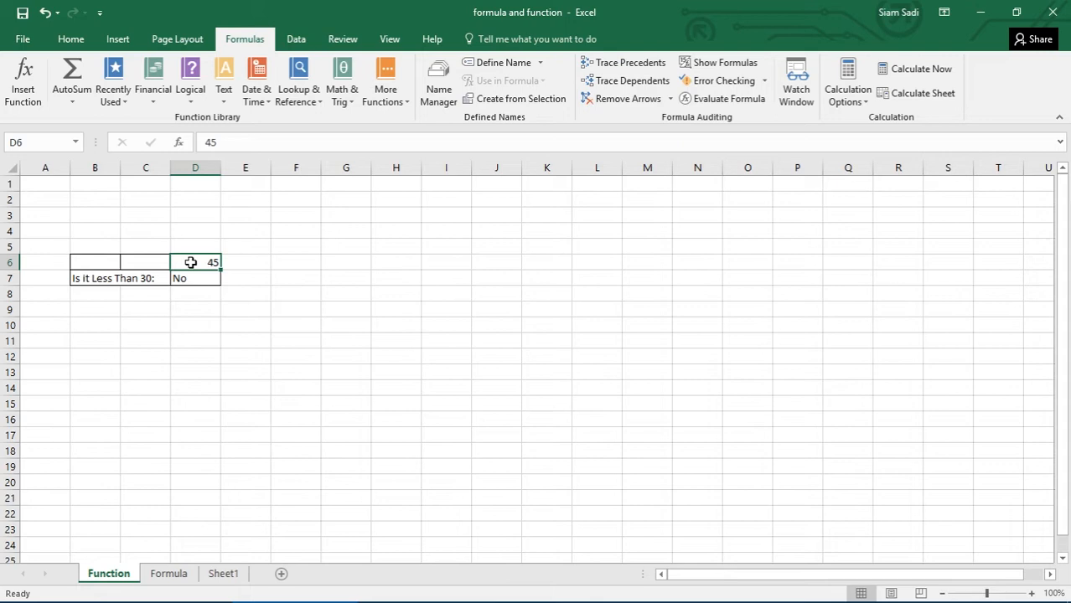
{"action": "left_click", "coordinate": [99, 291]}
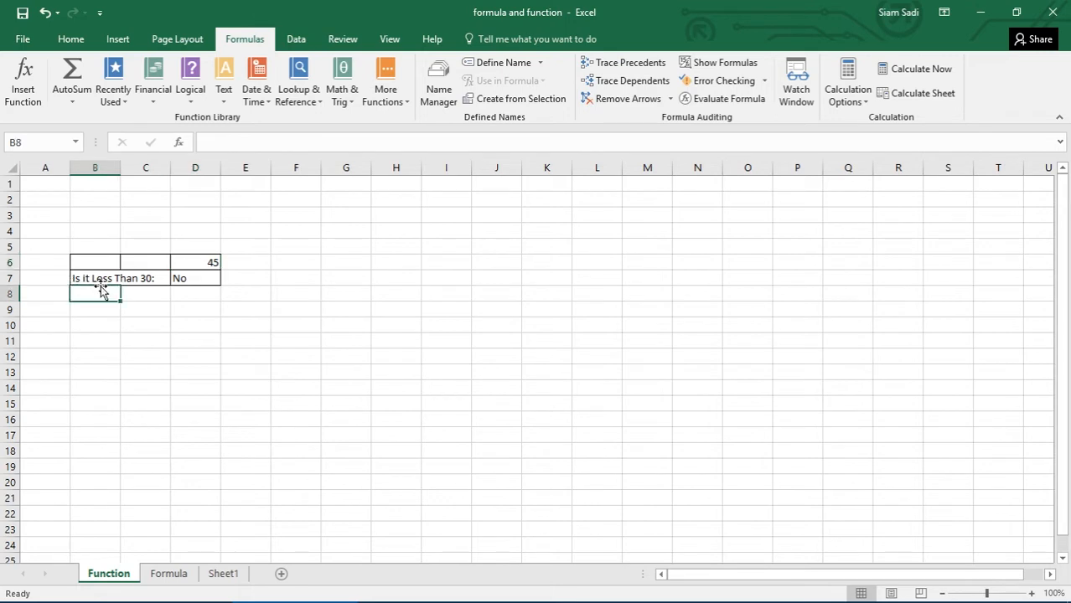
{"action": "left_click", "coordinate": [131, 279]}
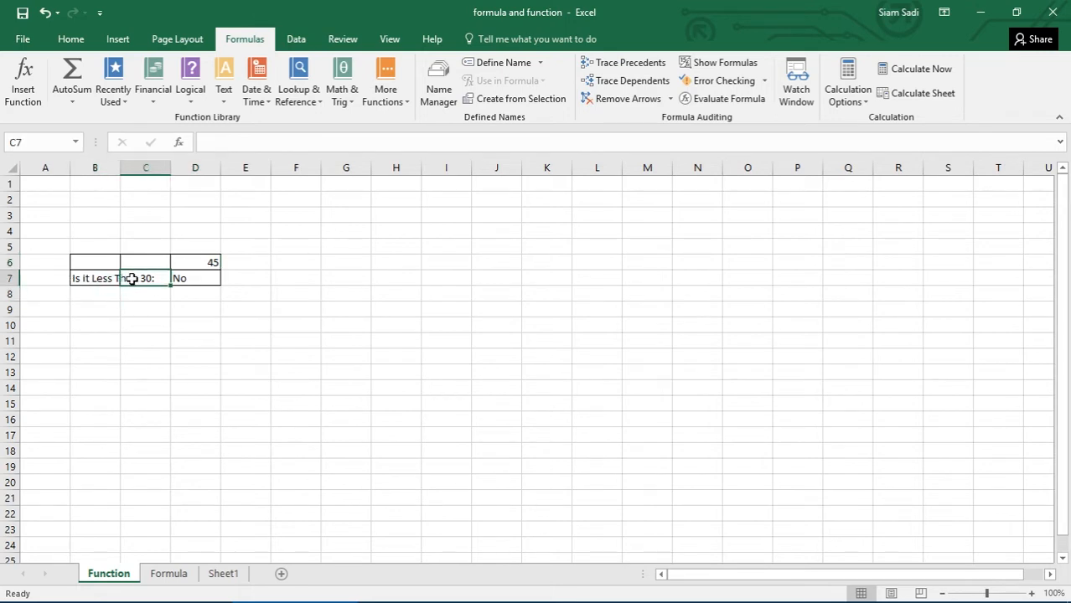
{"action": "left_click", "coordinate": [85, 279]}
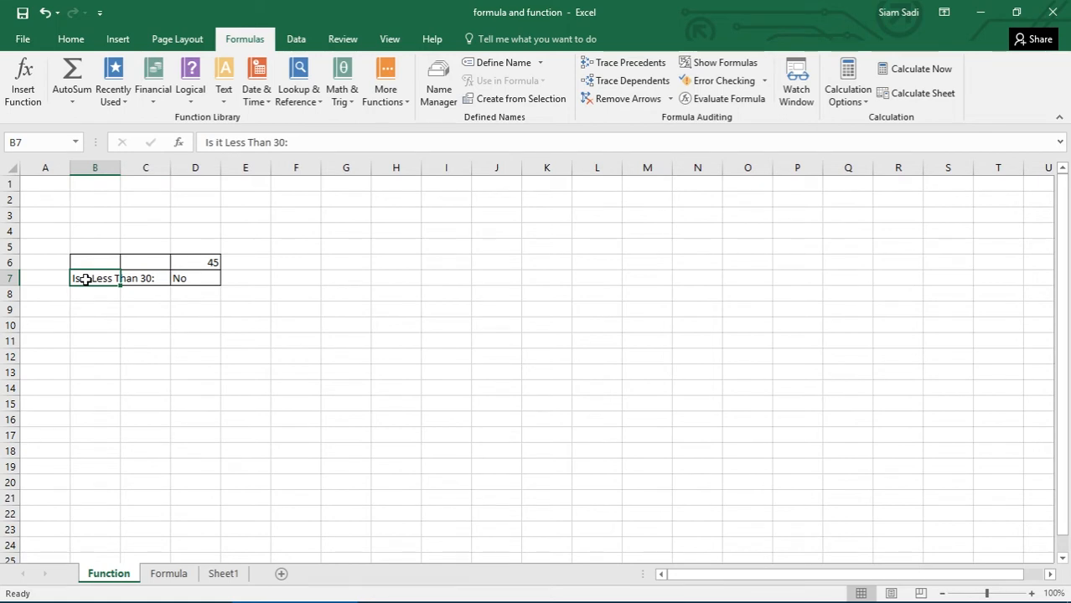
{"action": "left_click", "coordinate": [198, 279]}
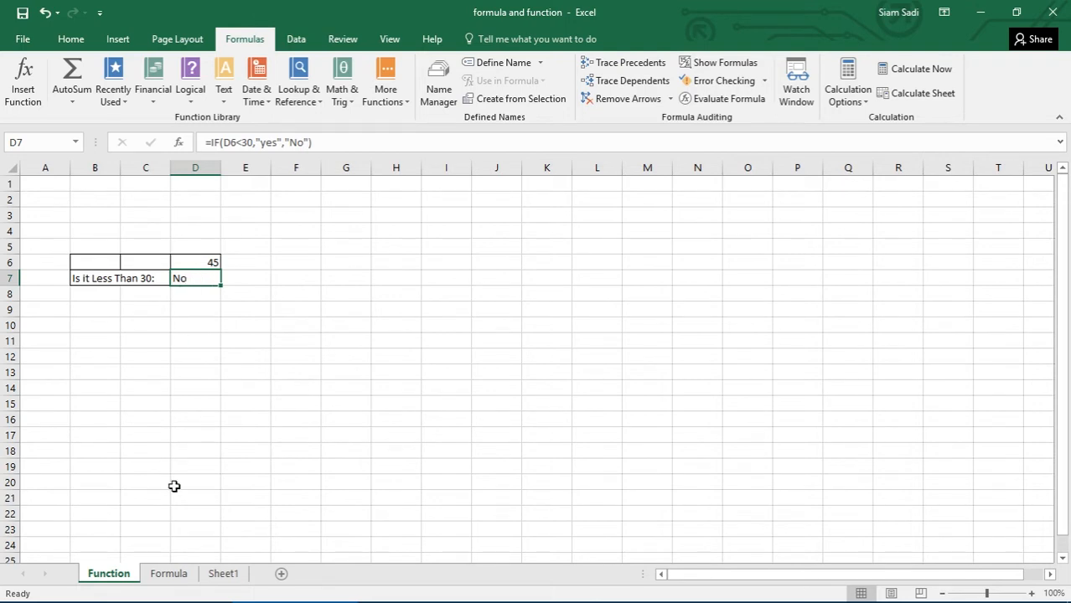
Step: Show formulas instead of results on the Formula sheet with total cell D12 selected, and return to the Function sheet
{"action": "left_click", "coordinate": [186, 576]}
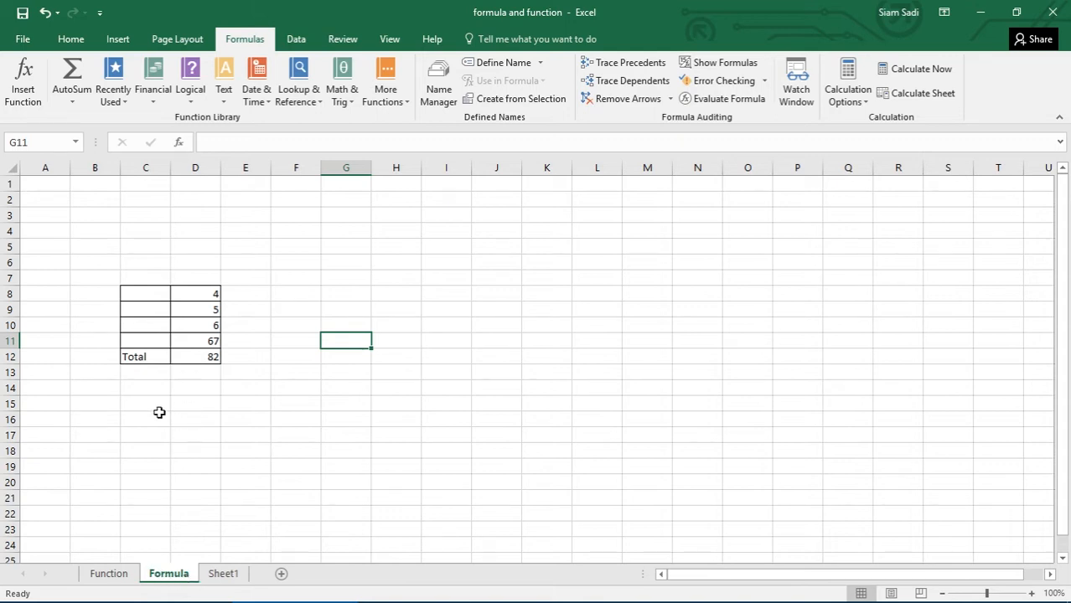
{"action": "left_click", "coordinate": [185, 359]}
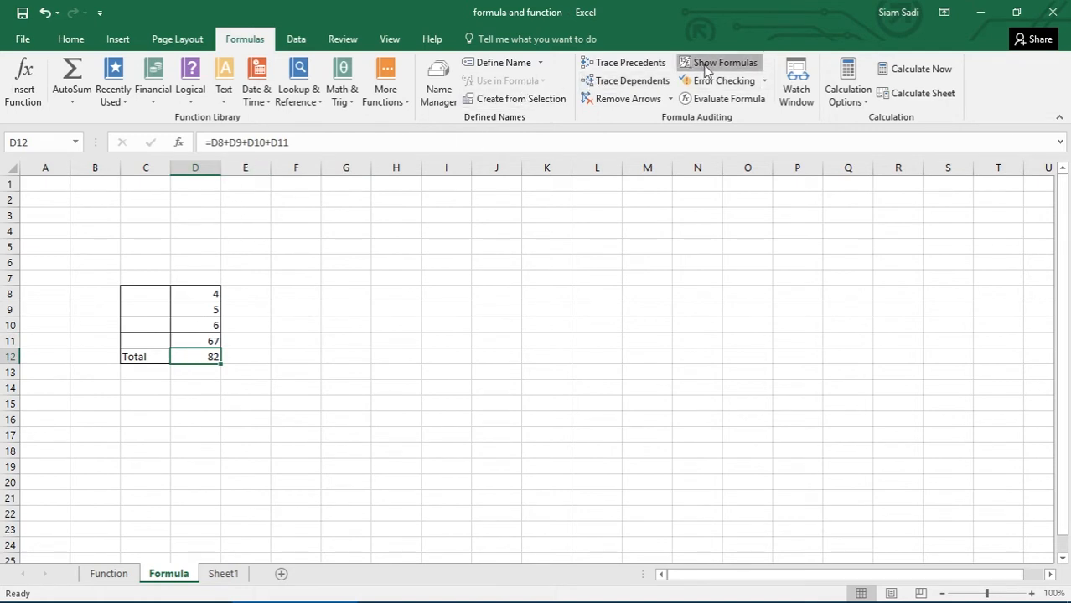
{"action": "left_click", "coordinate": [706, 64]}
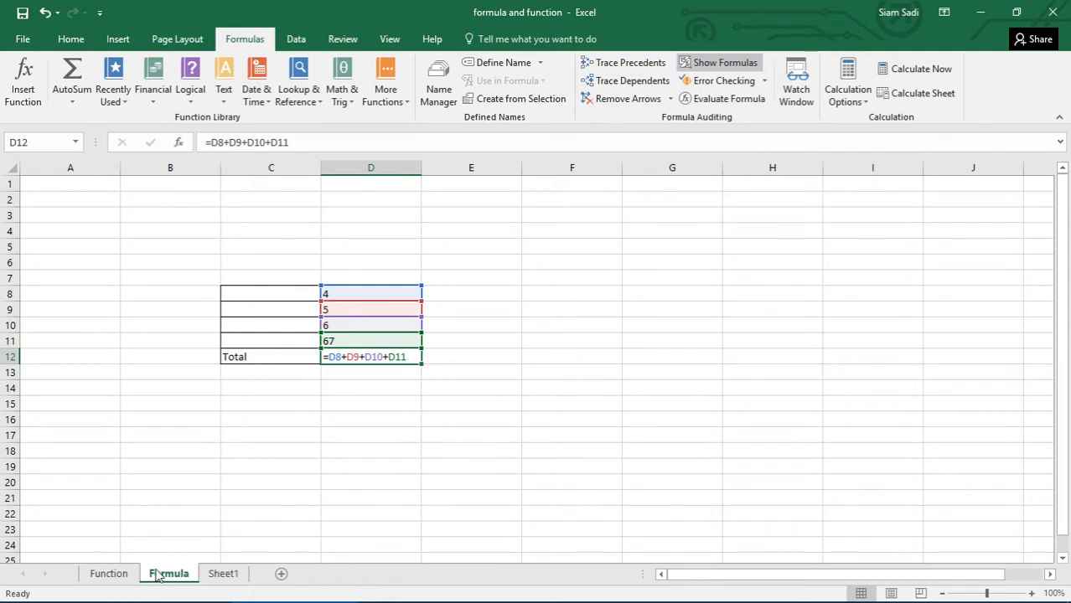
{"action": "left_click", "coordinate": [111, 574]}
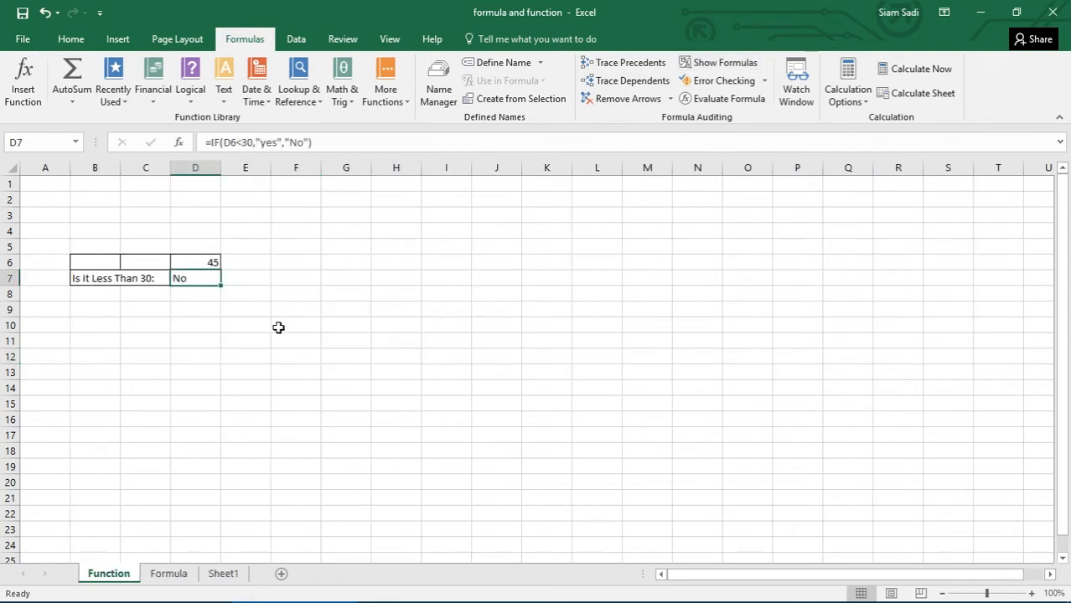
{"action": "left_click", "coordinate": [246, 273]}
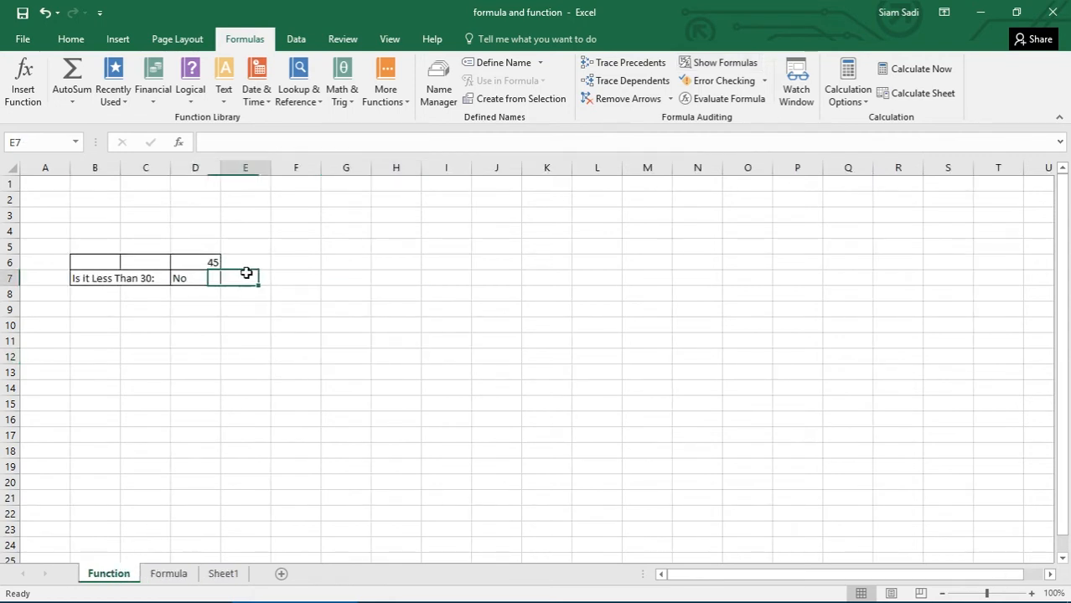
{"action": "type", "text": "="}
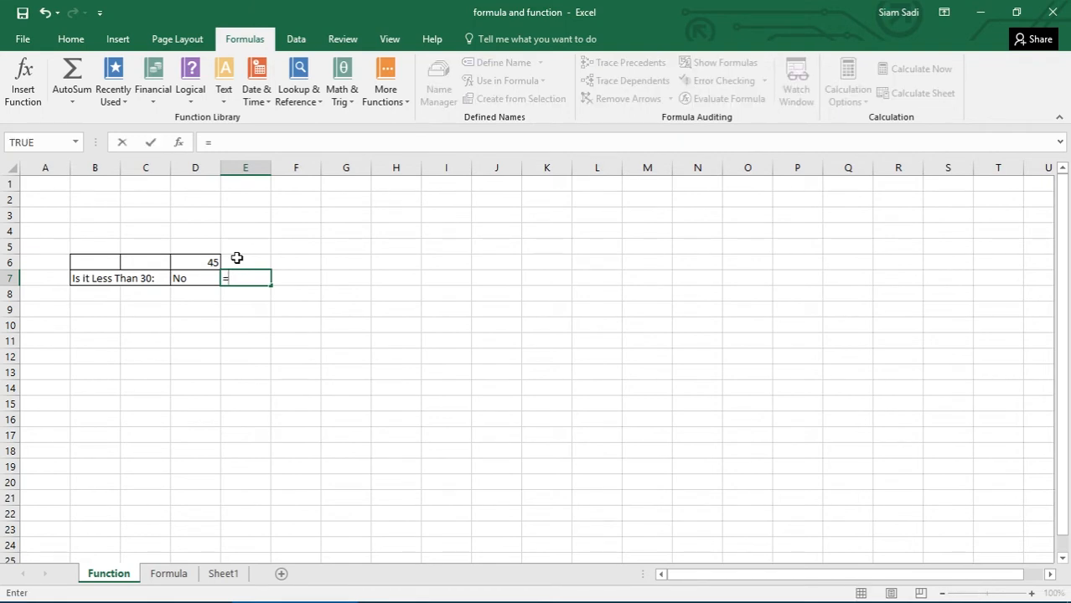
{"action": "key", "text": "BackSpace"}
Step: Show formulas on the Function sheet and delete the existing IF formula from D7
{"action": "left_click", "coordinate": [179, 279]}
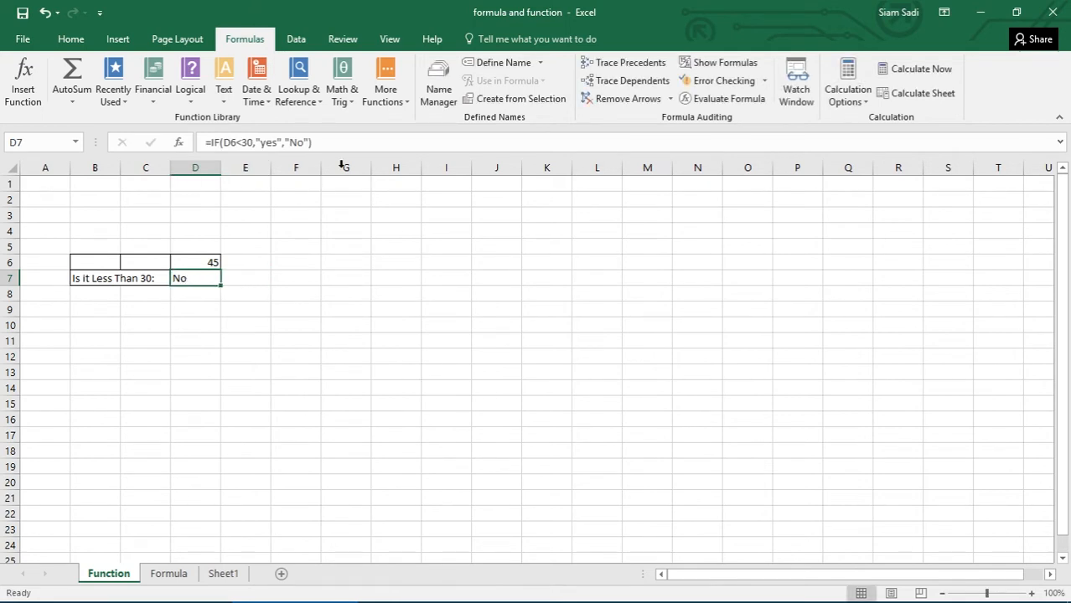
{"action": "left_click", "coordinate": [697, 64]}
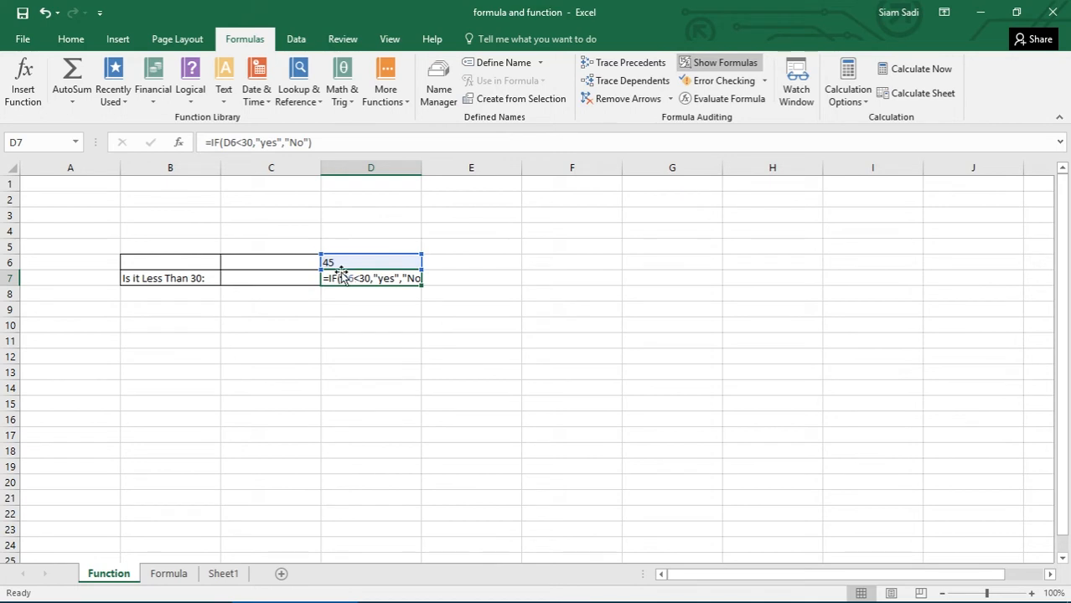
{"action": "key", "text": "Delete"}
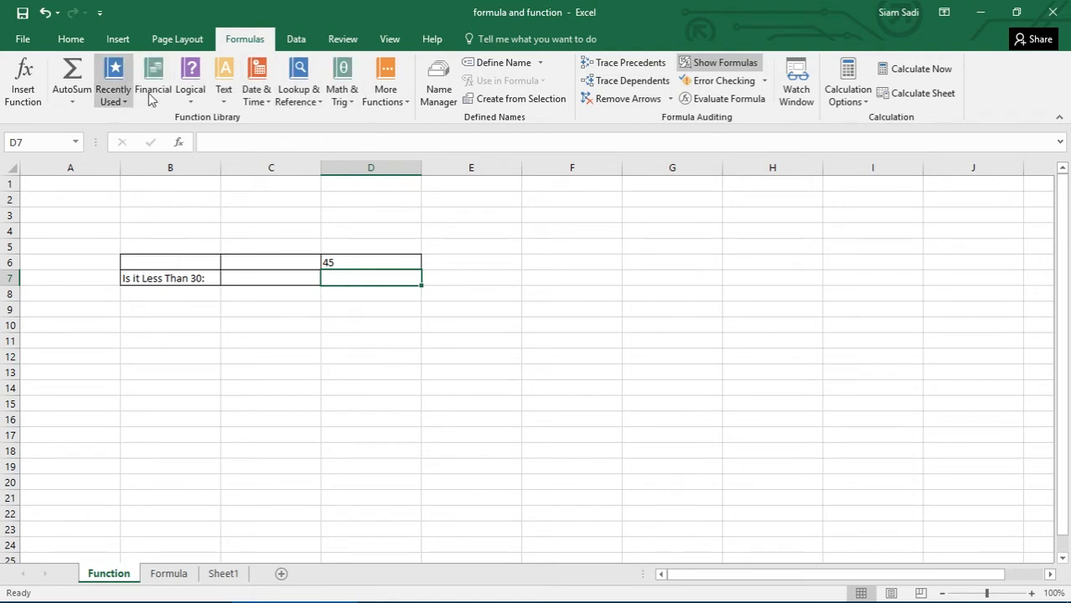
Step: Insert the logical IF function in D7 with D6<30 as its logical test
{"action": "left_click", "coordinate": [192, 99]}
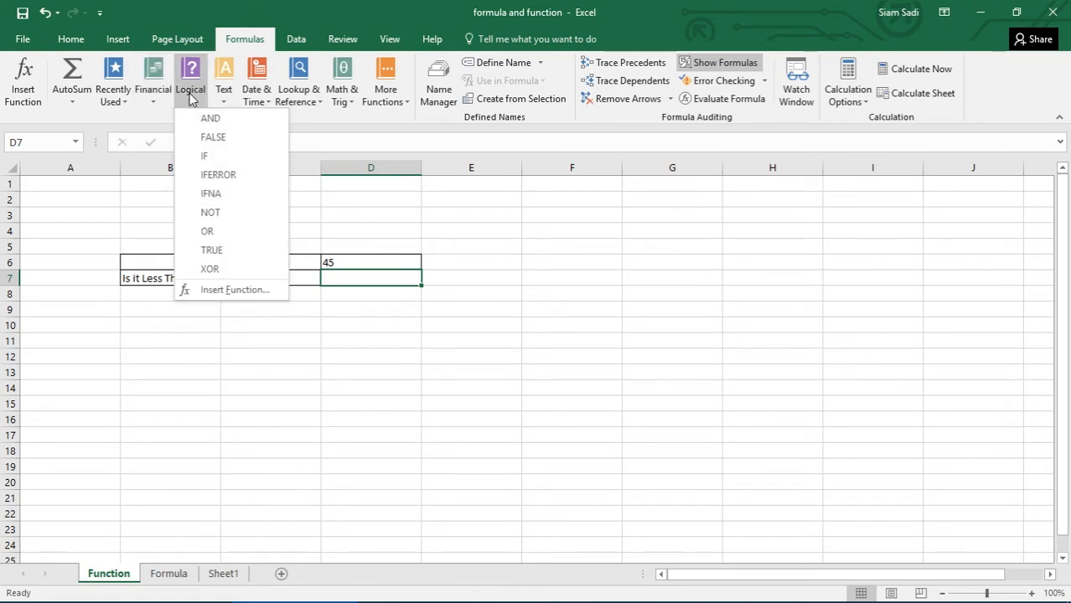
{"action": "left_click", "coordinate": [217, 155]}
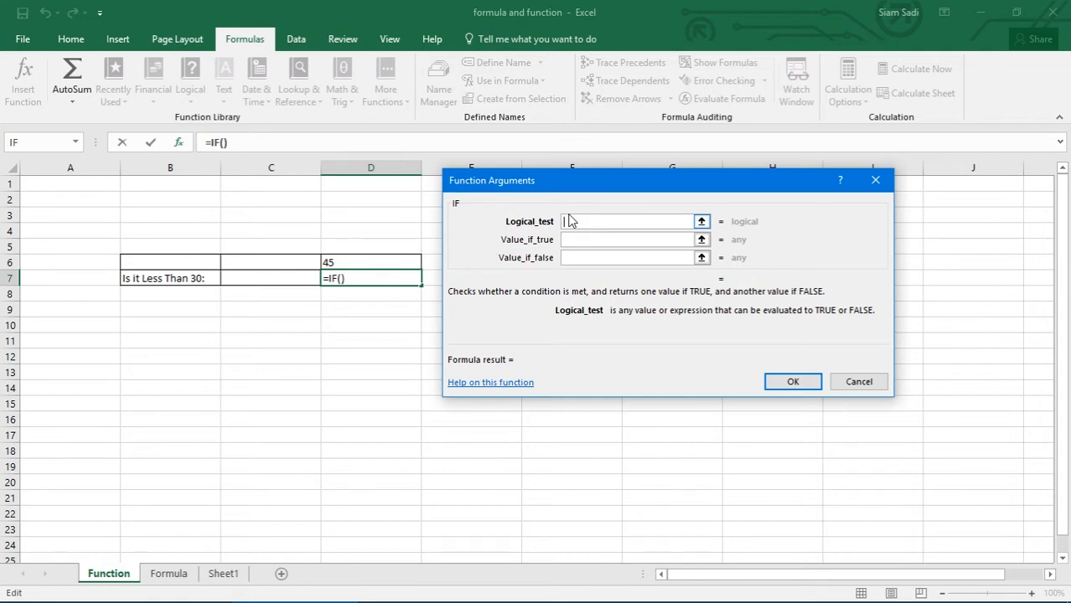
{"action": "left_click", "coordinate": [361, 263]}
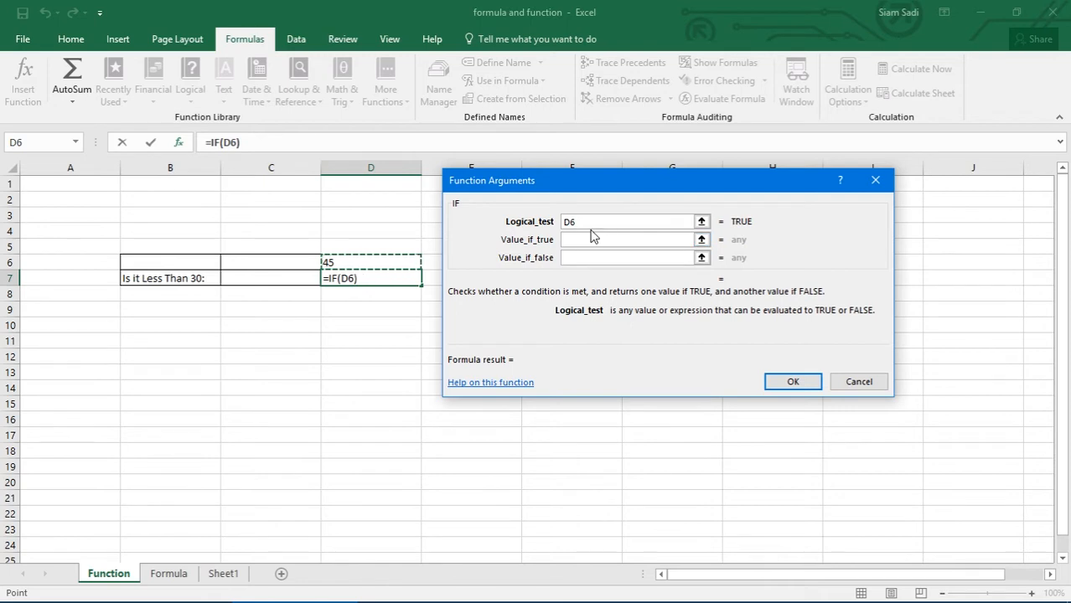
{"action": "type", "text": "<"}
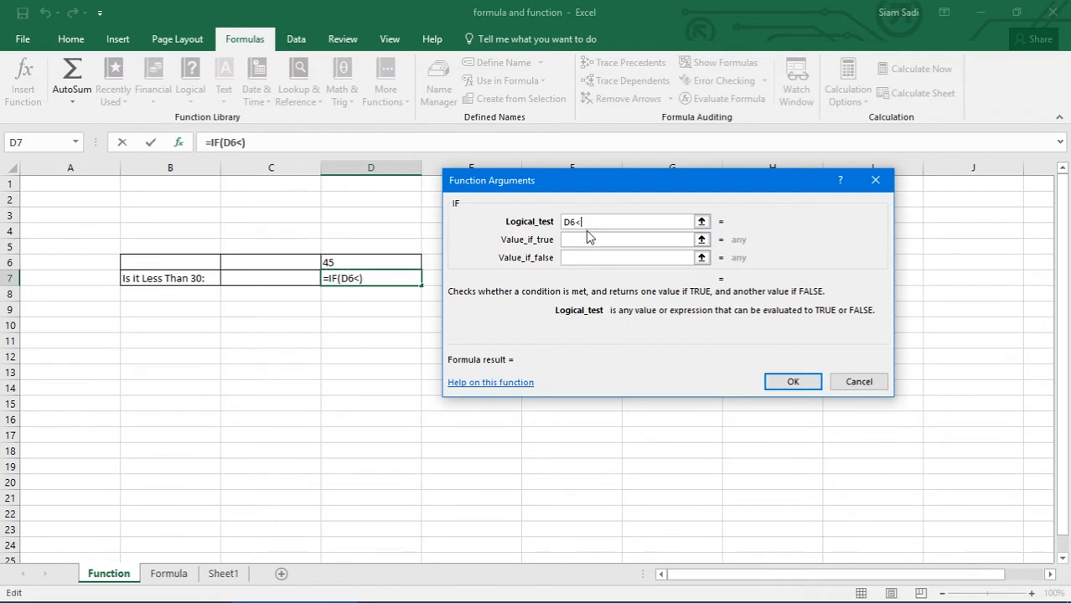
{"action": "type", "text": "30"}
Step: Complete the IF function with Yes as the true value and No as the false value, and display results instead of formulas
{"action": "left_click", "coordinate": [634, 240]}
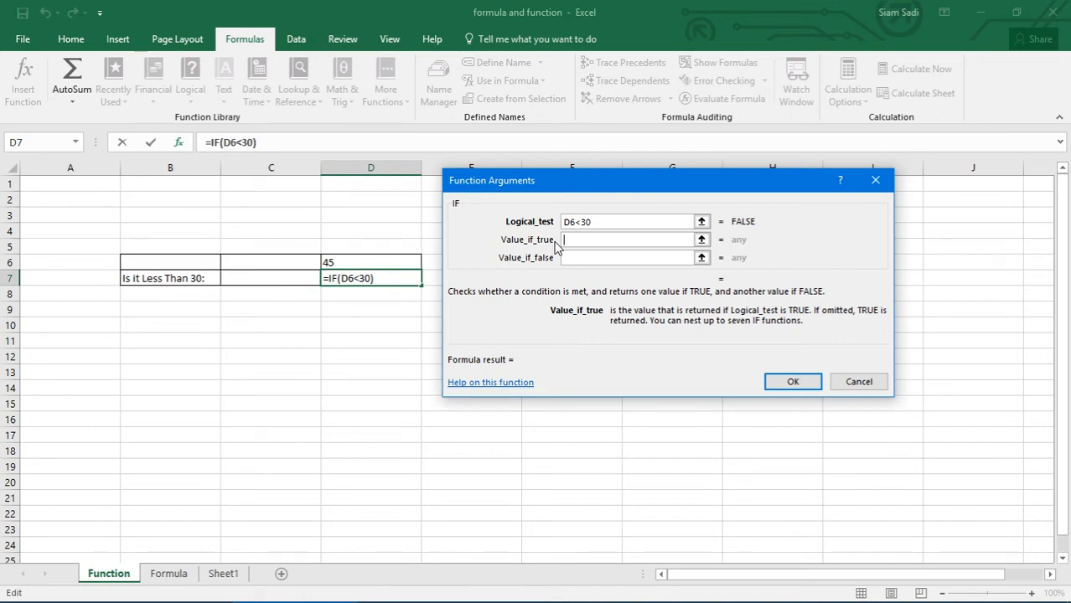
{"action": "type", "text": "Yes"}
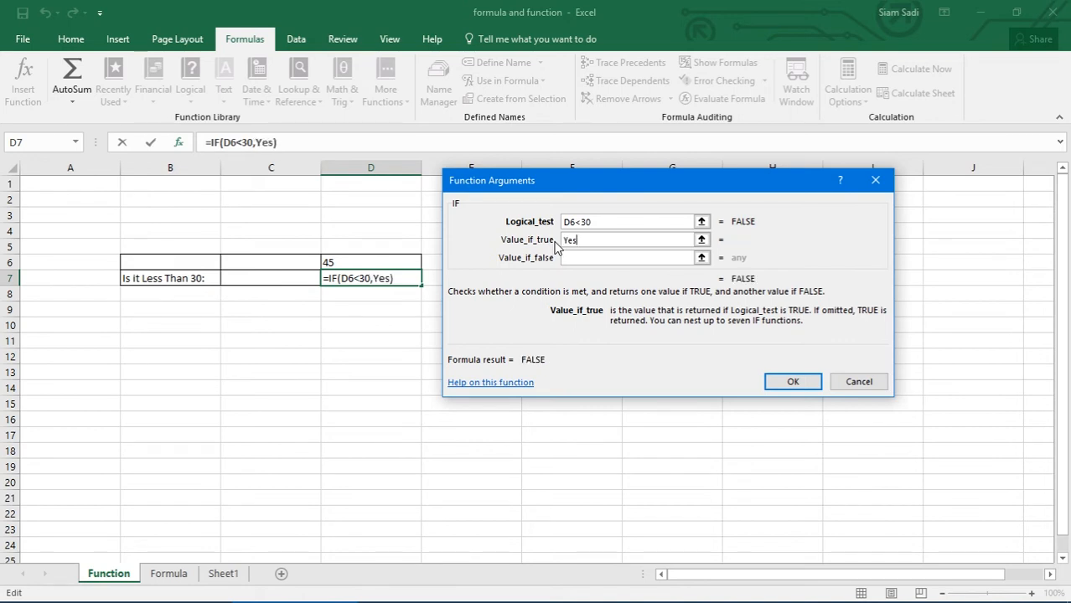
{"action": "left_click", "coordinate": [643, 261]}
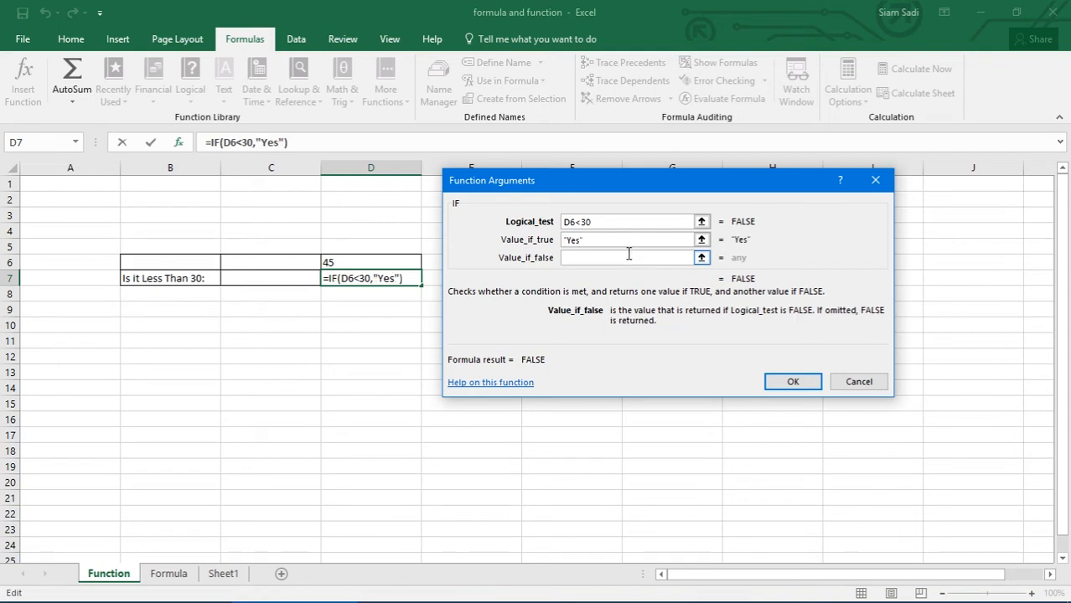
{"action": "type", "text": "No"}
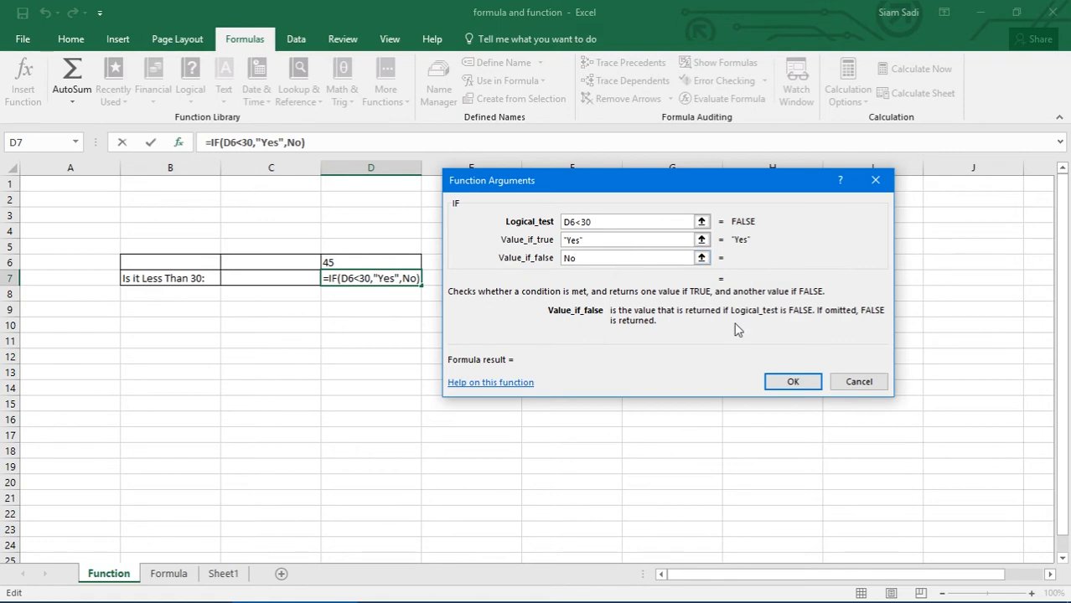
{"action": "left_click", "coordinate": [791, 382]}
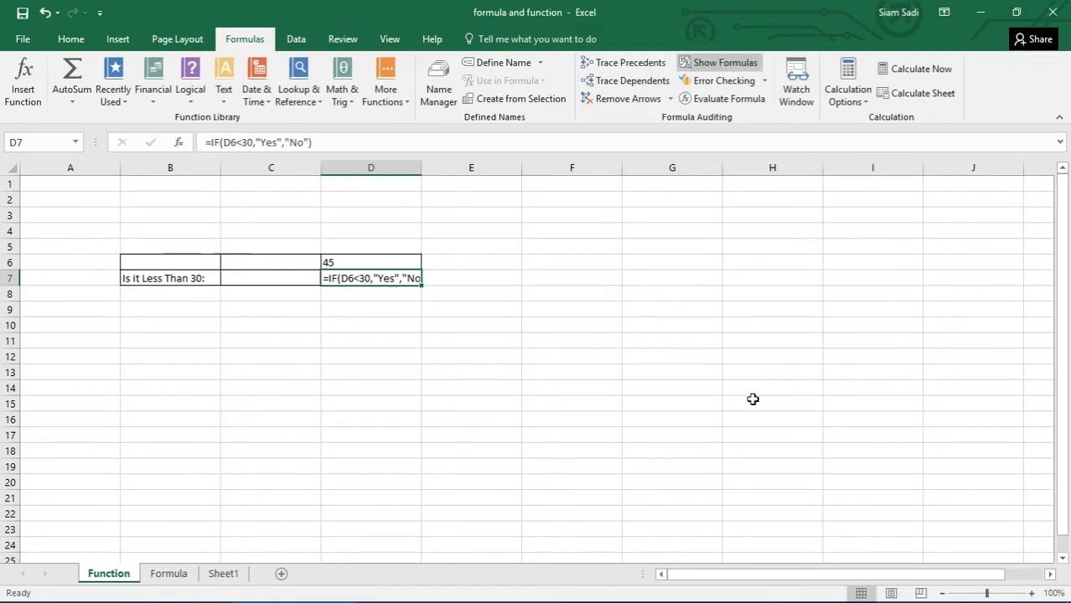
{"action": "left_click", "coordinate": [719, 67]}
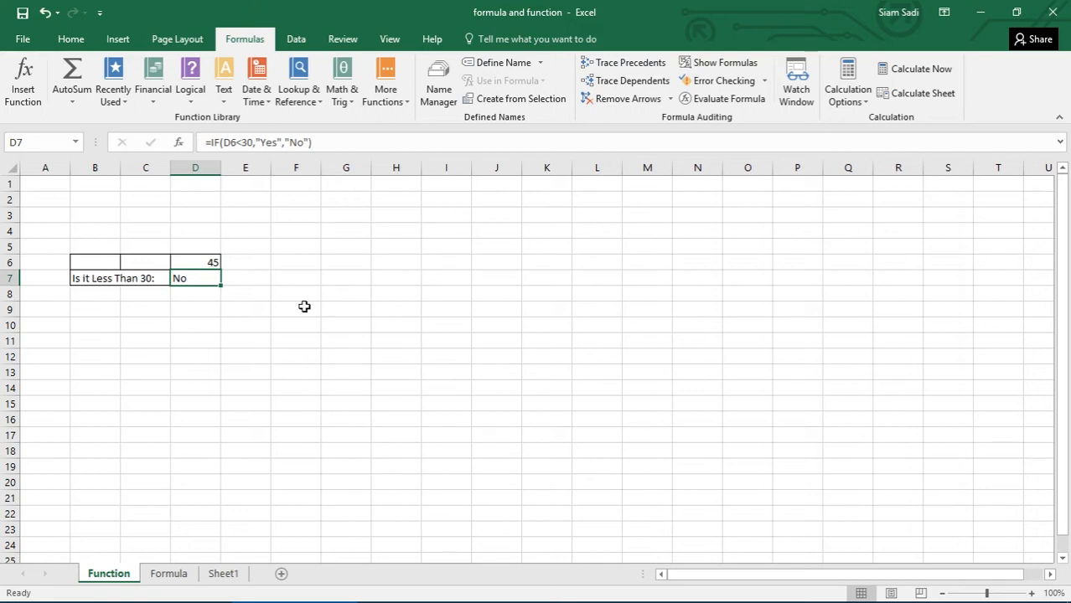
Step: Enter the formula =IF(45<30,"Yes","No") in cell E7 of the Function sheet
{"action": "left_click", "coordinate": [242, 279]}
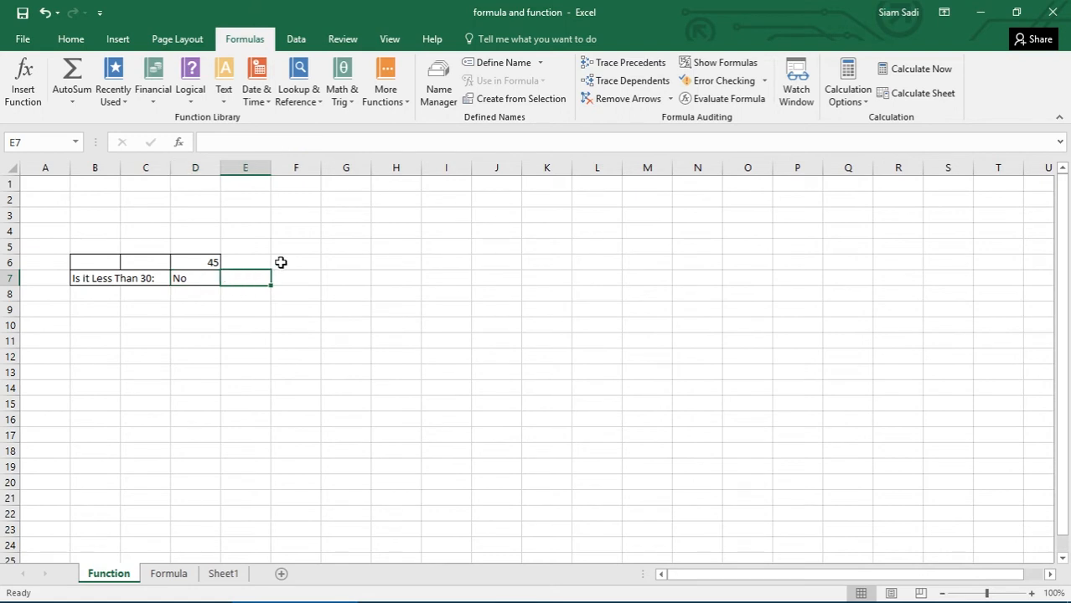
{"action": "type", "text": "="}
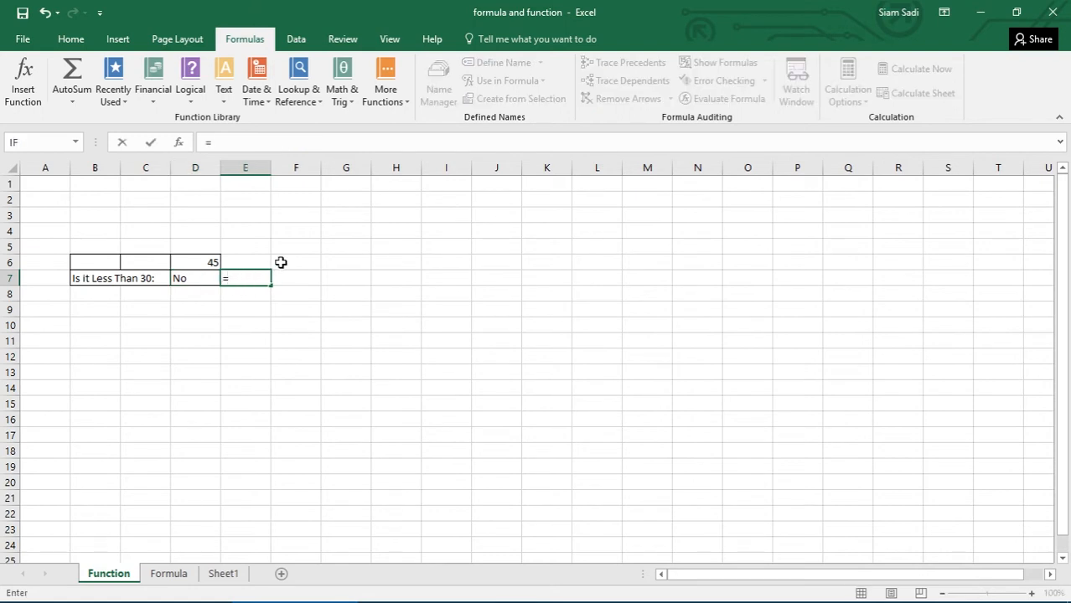
{"action": "type", "text": "IF"}
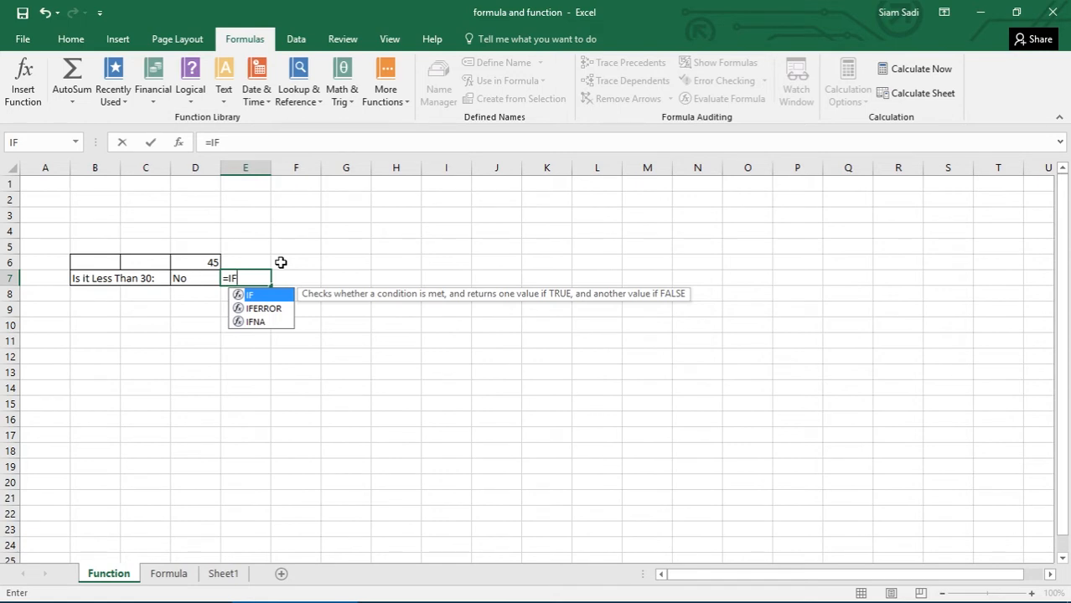
{"action": "type", "text": "("}
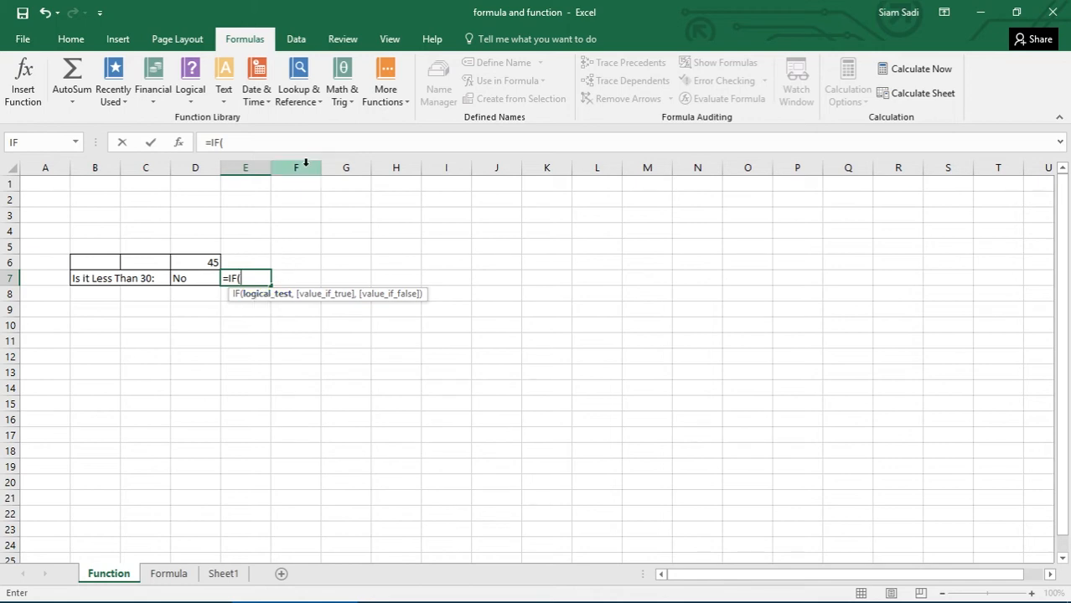
{"action": "type", "text": "45<30,"}
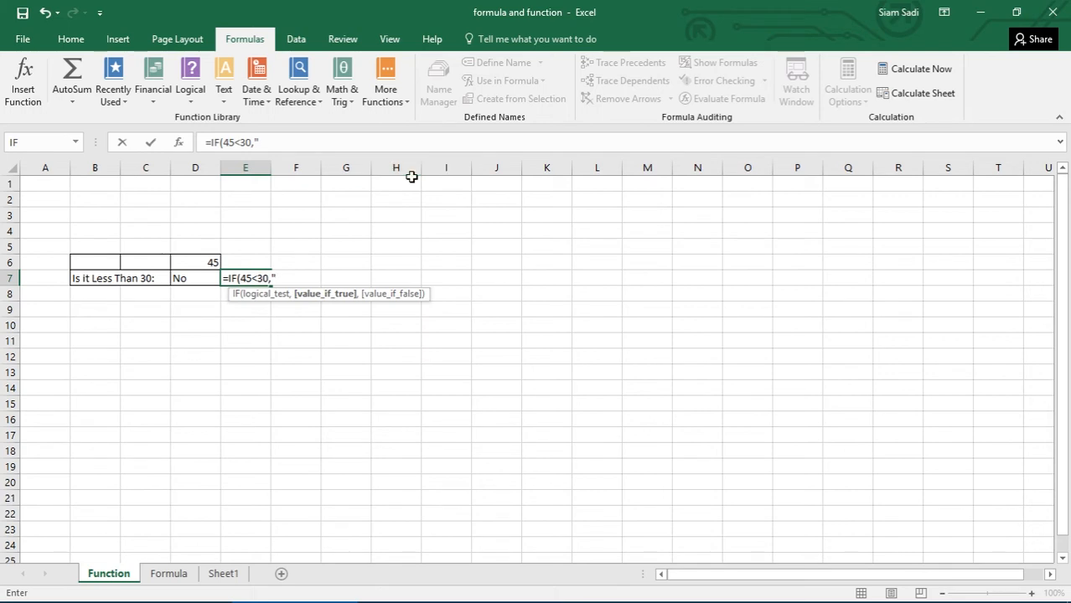
{"action": "type", "text": "Yes\","}
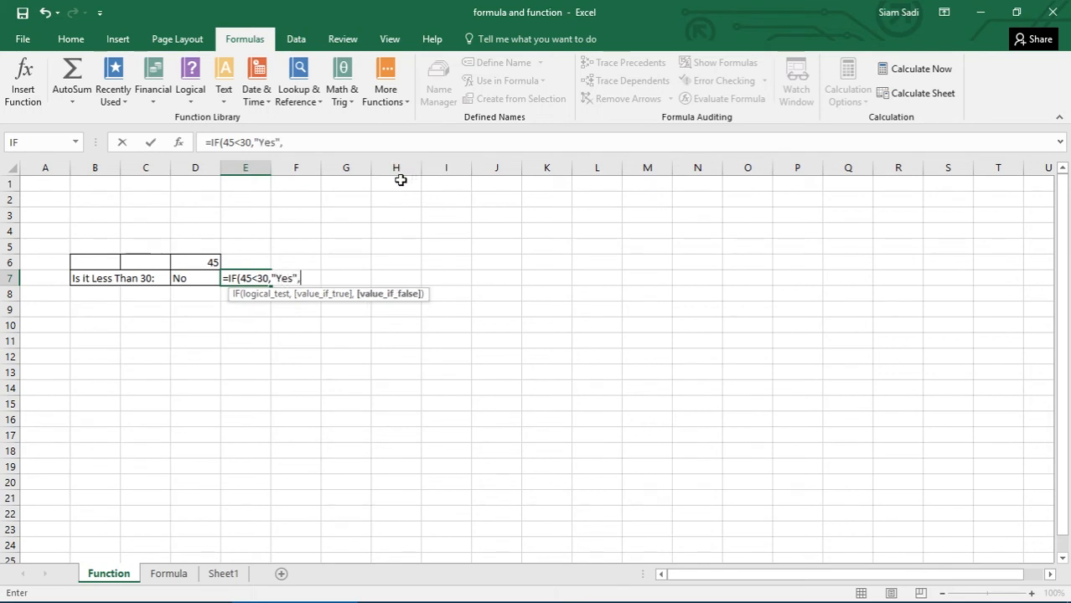
{"action": "type", "text": "\"No"}
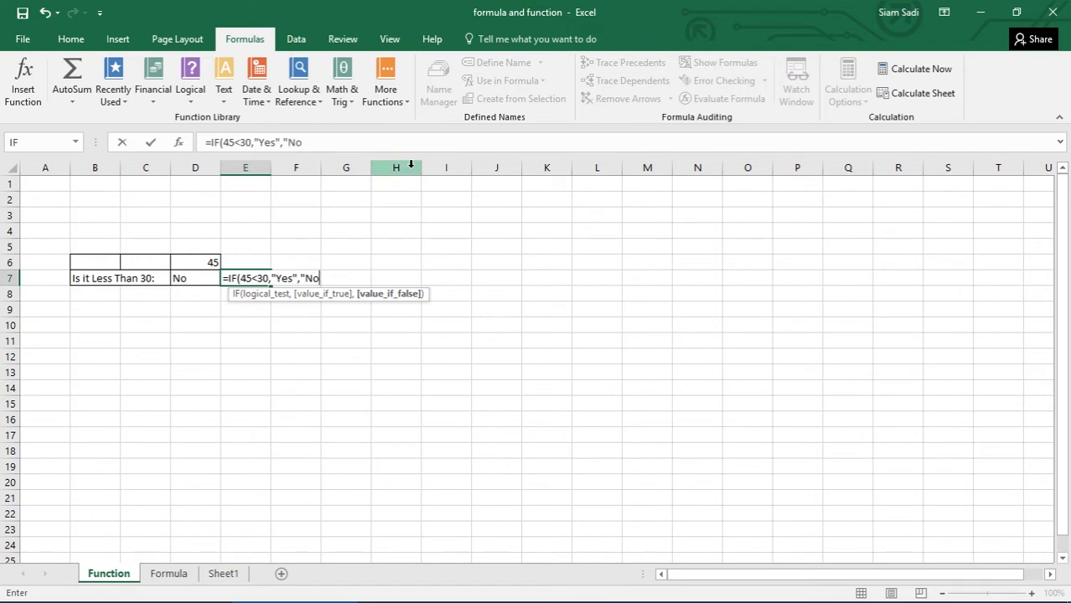
{"action": "type", "text": "\")"}
{"action": "key", "text": "Return"}
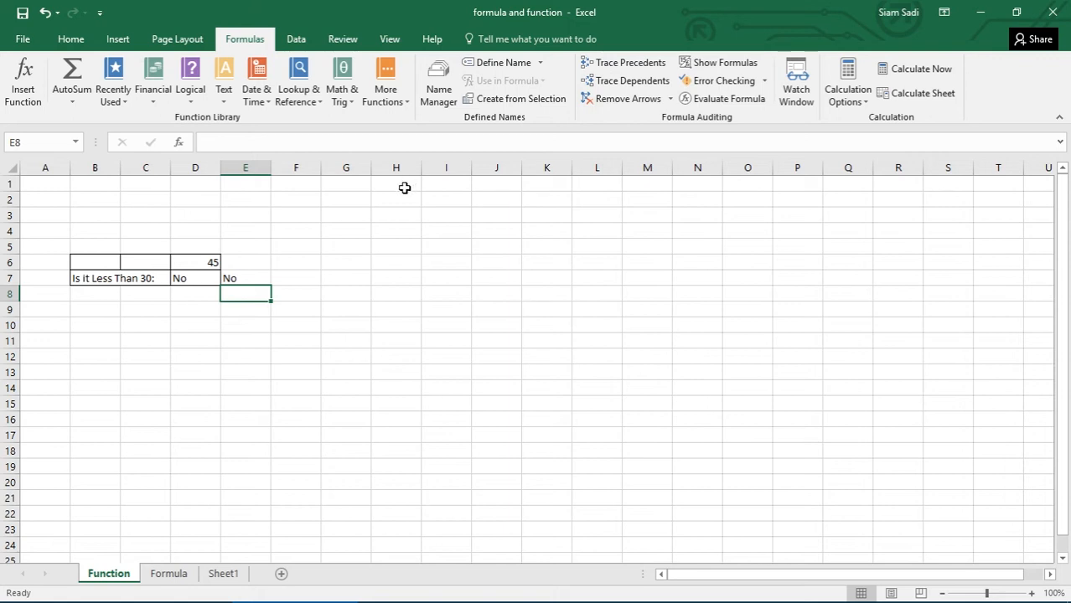
Step: Display results instead of formulas on the Formula sheet and delete the total formula from D12
{"action": "left_click", "coordinate": [184, 574]}
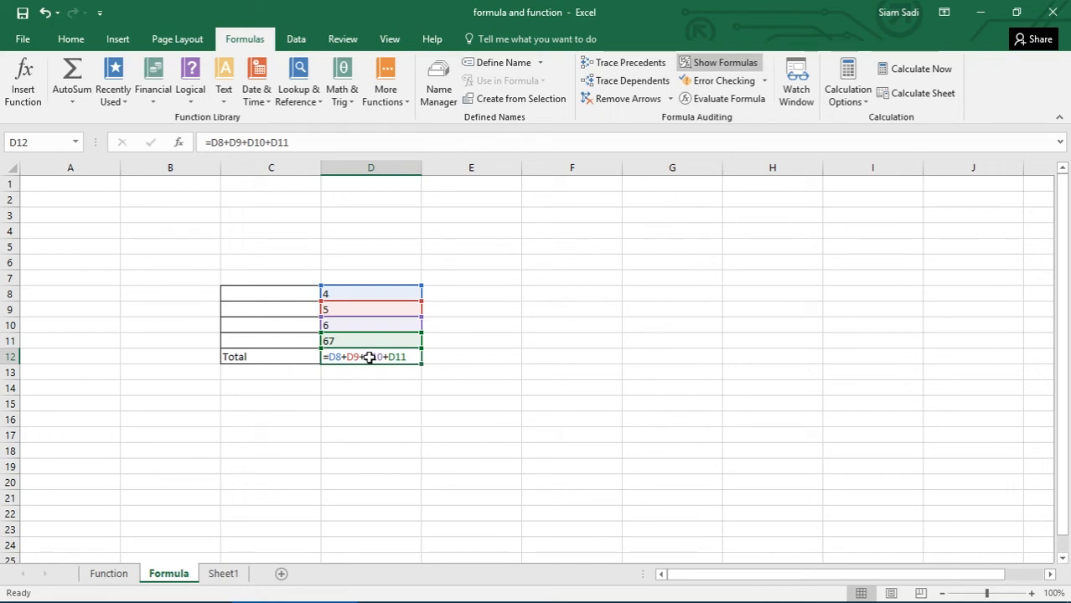
{"action": "left_click", "coordinate": [688, 63]}
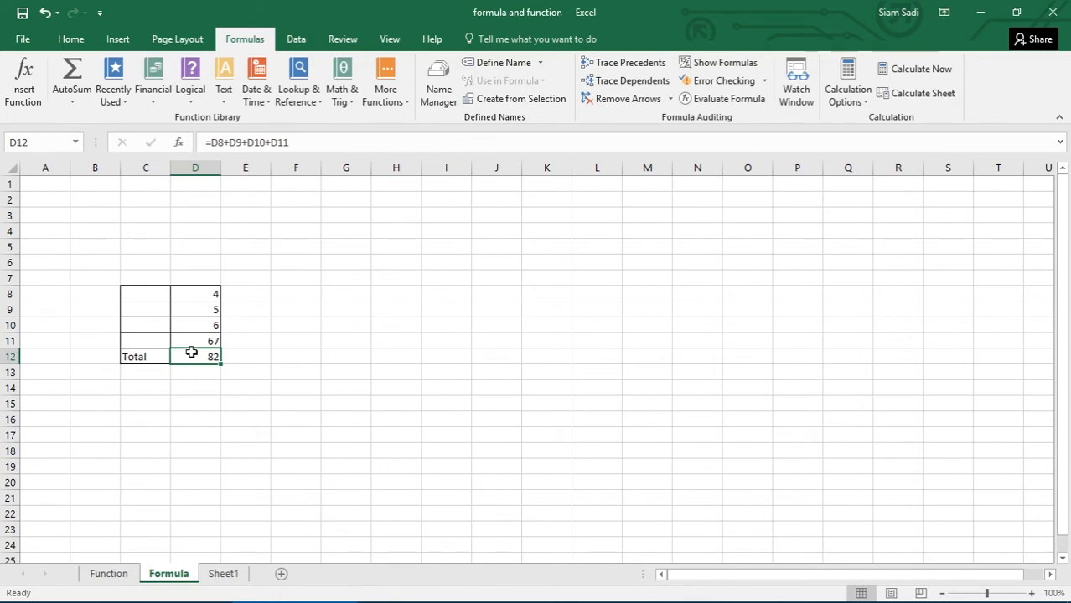
{"action": "key", "text": "Delete"}
Step: Begin an IF formula in D12 with a nested AND whose first condition is D8=4
{"action": "type", "text": "="}
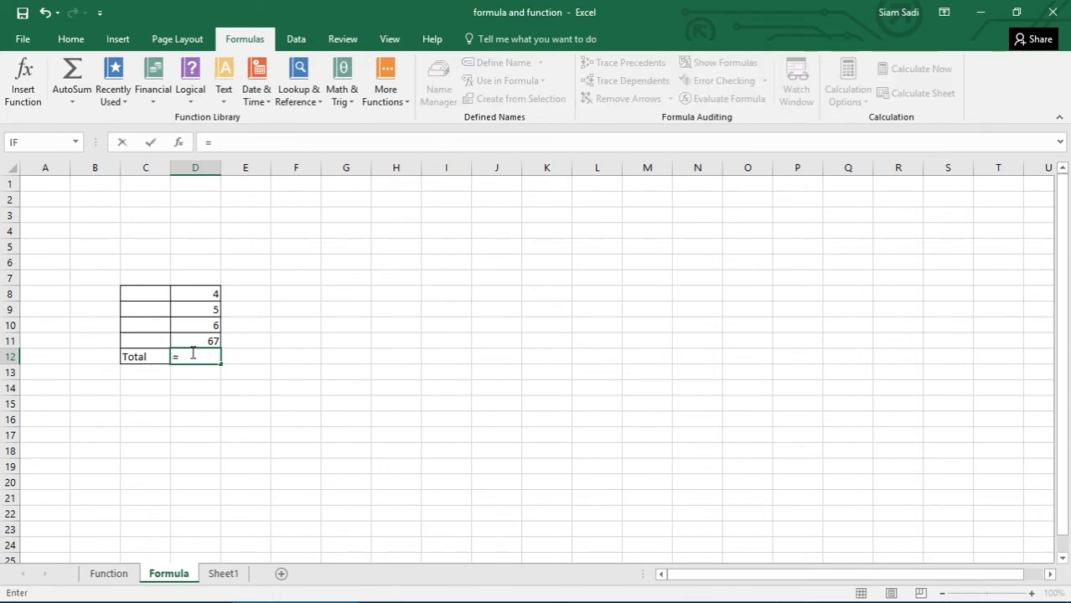
{"action": "type", "text": "IF"}
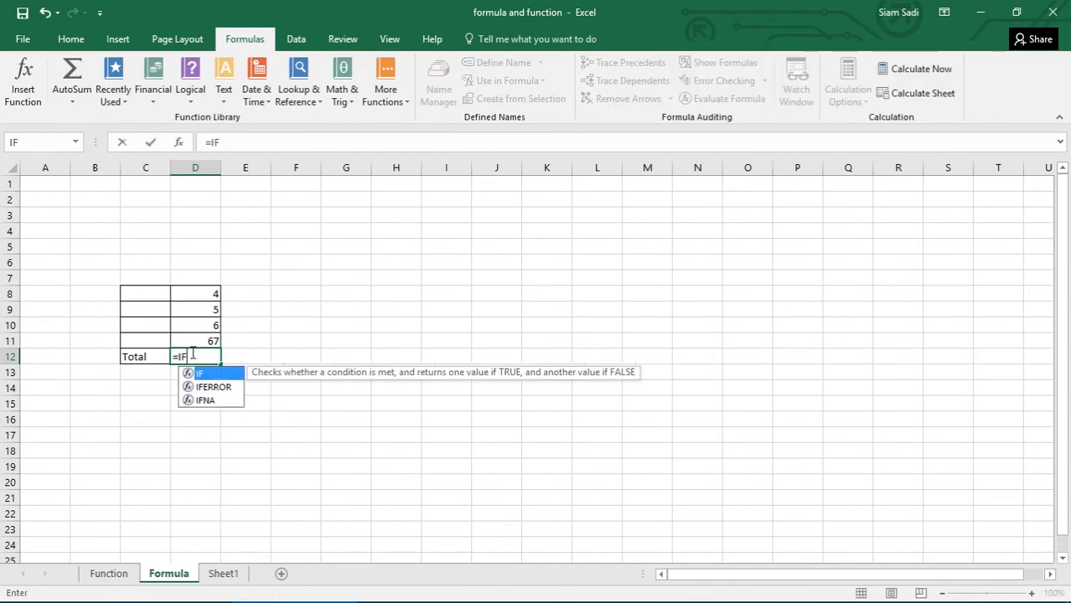
{"action": "type", "text": "("}
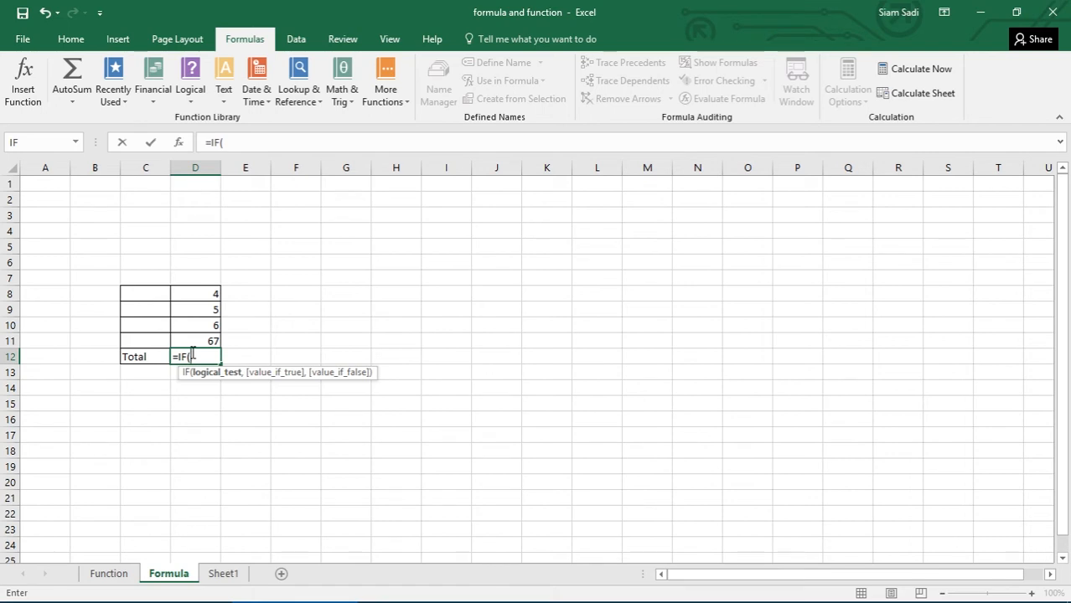
{"action": "type", "text": "AND"}
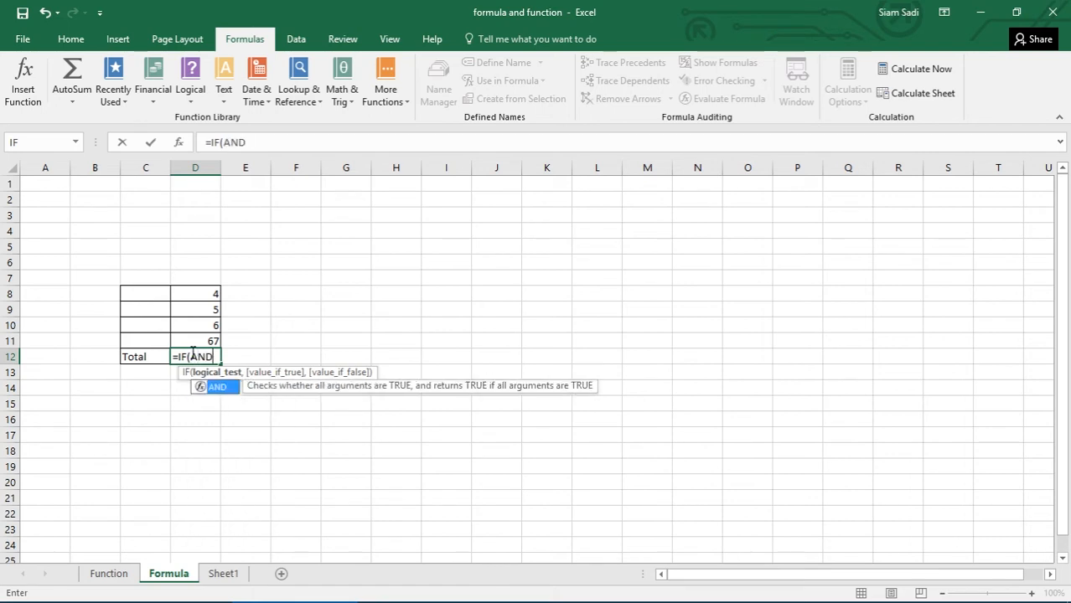
{"action": "type", "text": "("}
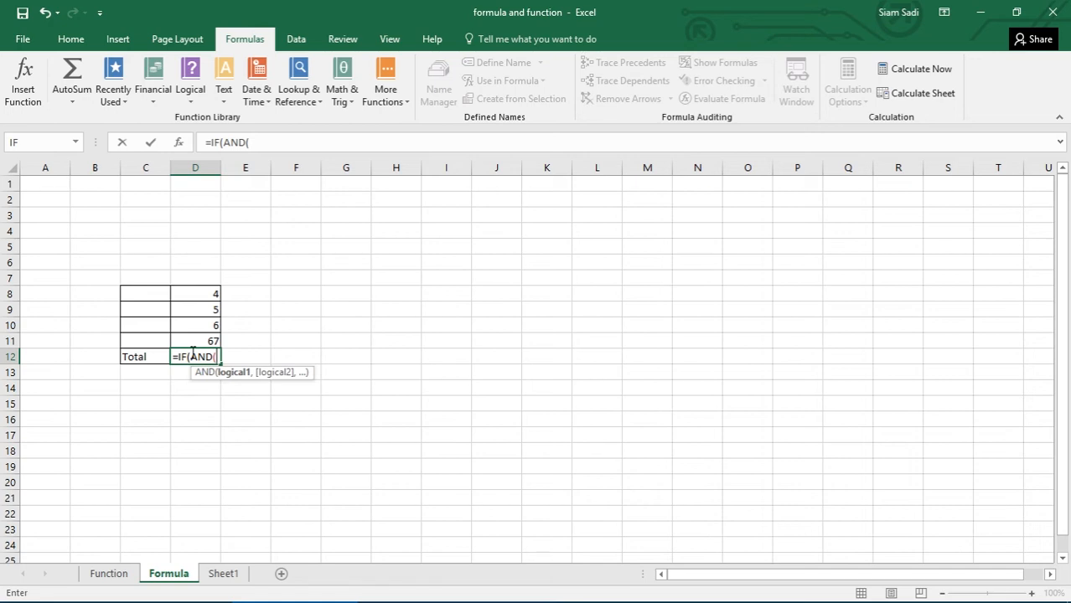
{"action": "left_click", "coordinate": [199, 293]}
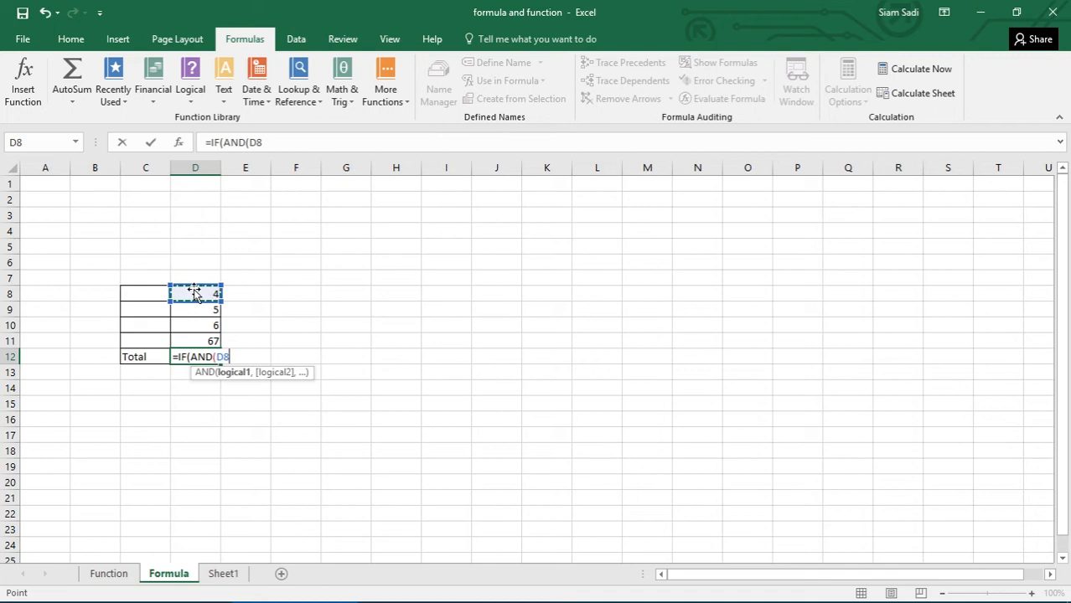
{"action": "type", "text": "="}
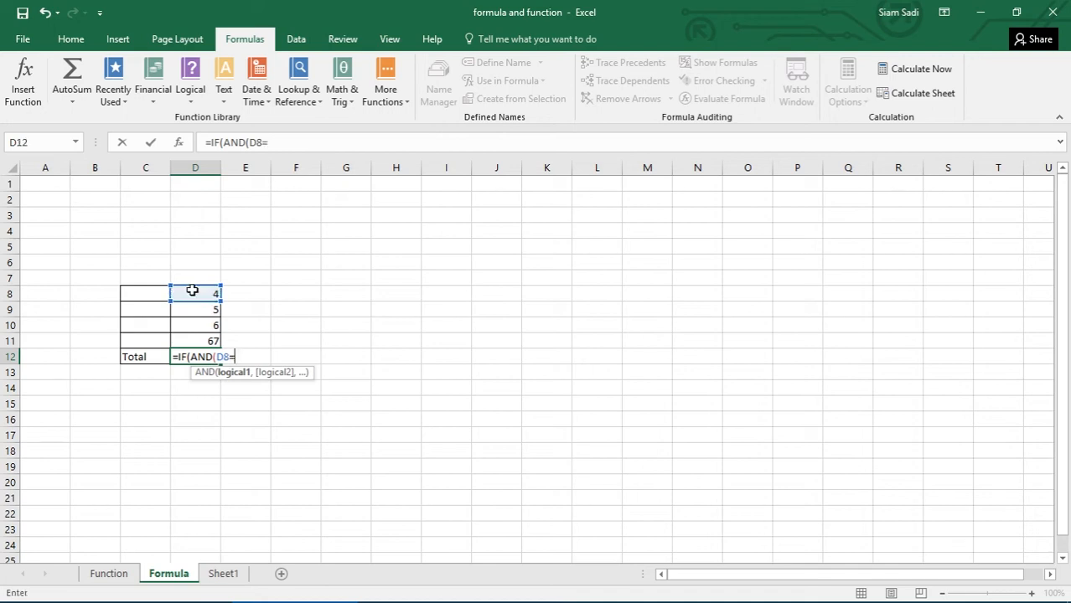
{"action": "type", "text": "4,"}
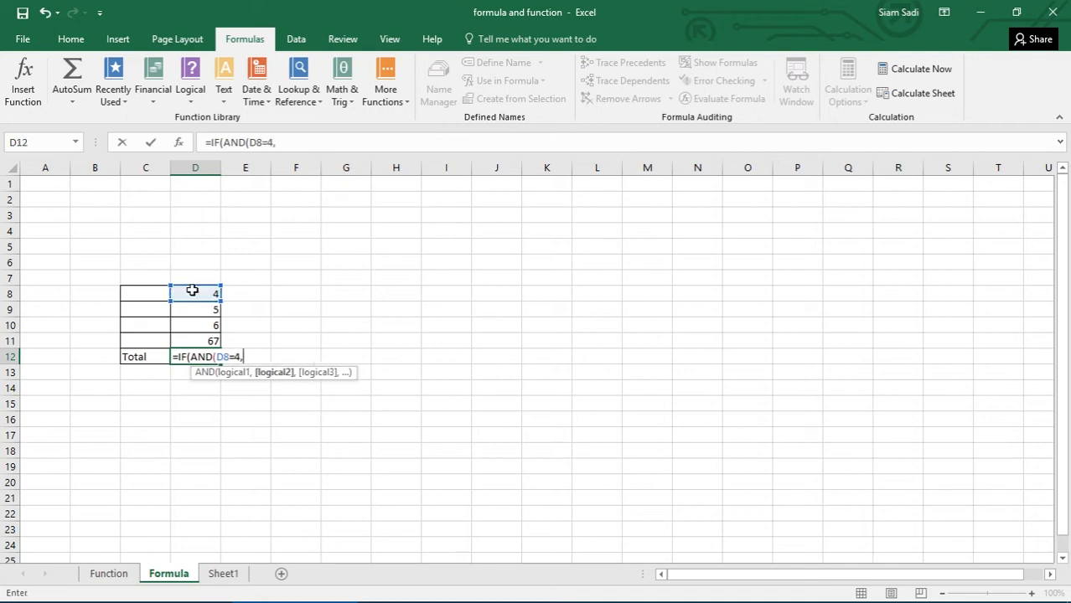
Step: Add the conditions D9=5, D10=6 and D11=67 to the AND test in D12 and close it
{"action": "key", "text": "Up"}
{"action": "key", "text": "Up"}
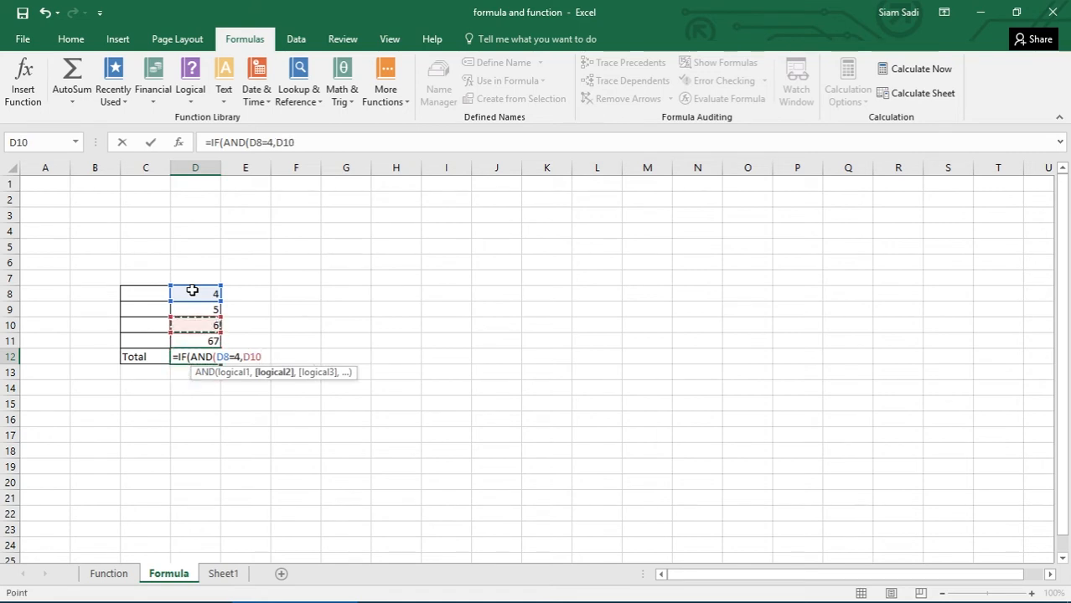
{"action": "key", "text": "Up"}
{"action": "type", "text": "=5"}
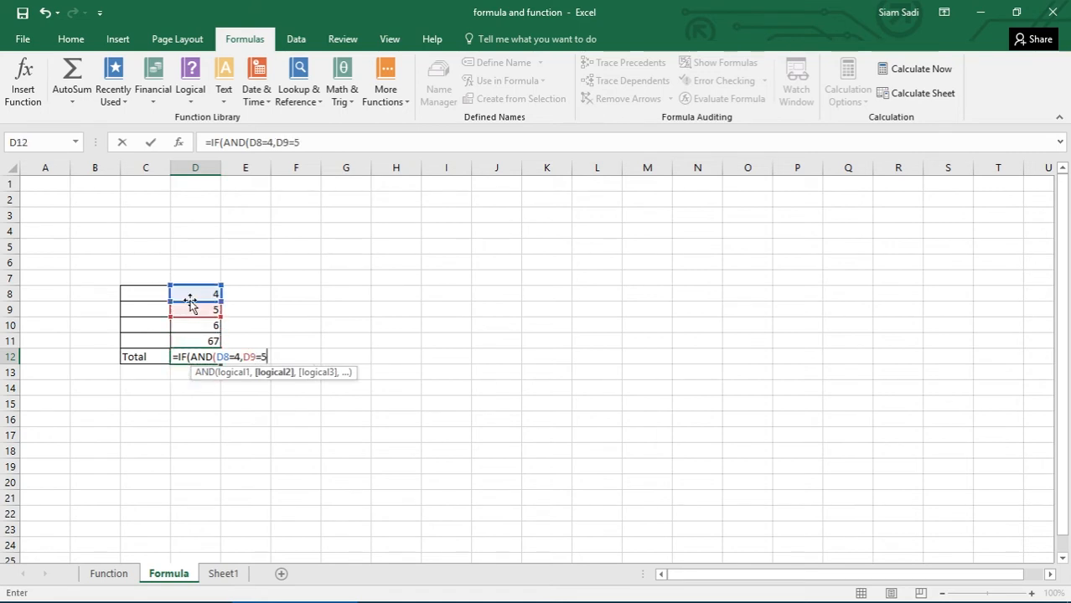
{"action": "type", "text": ","}
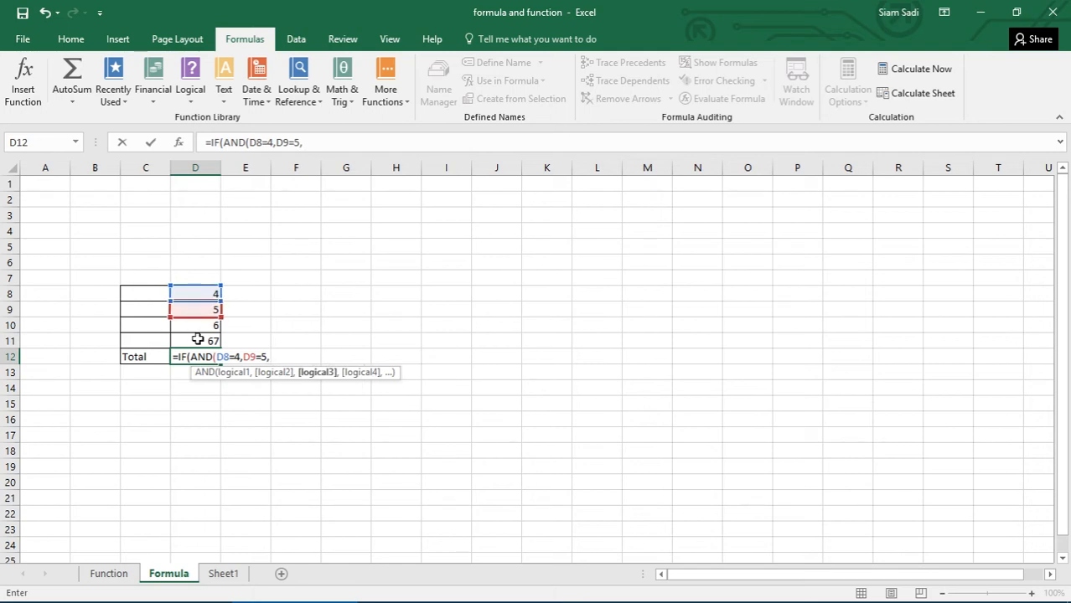
{"action": "left_click", "coordinate": [213, 325]}
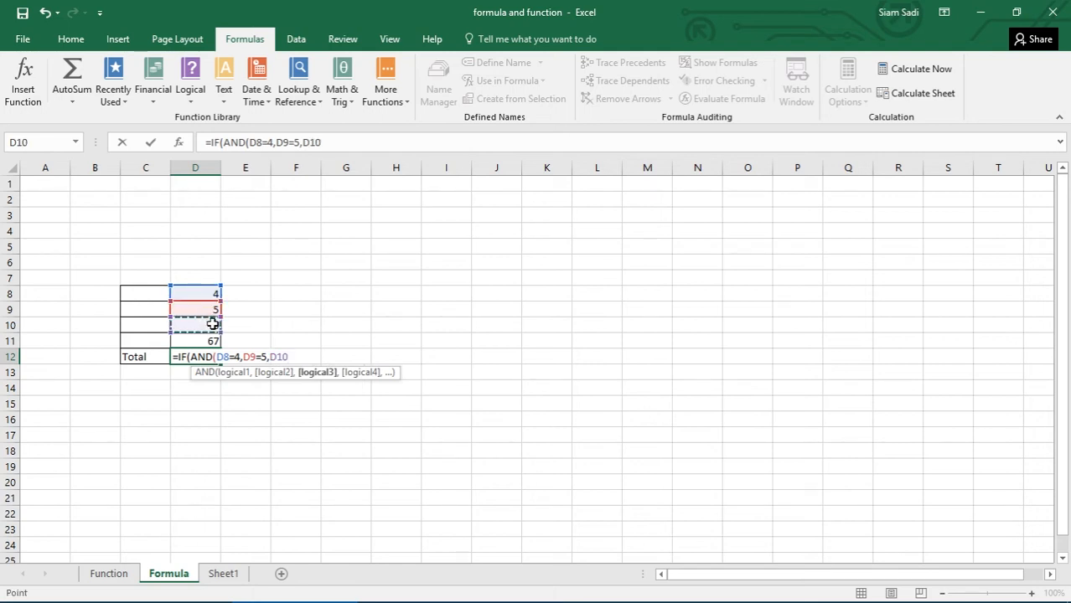
{"action": "type", "text": "="}
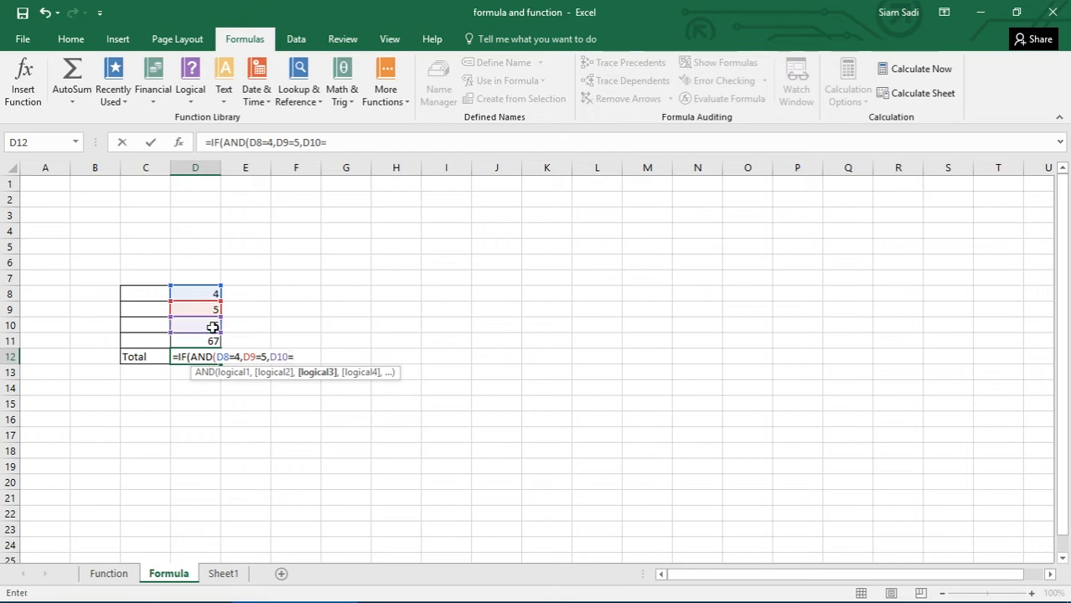
{"action": "type", "text": "6,"}
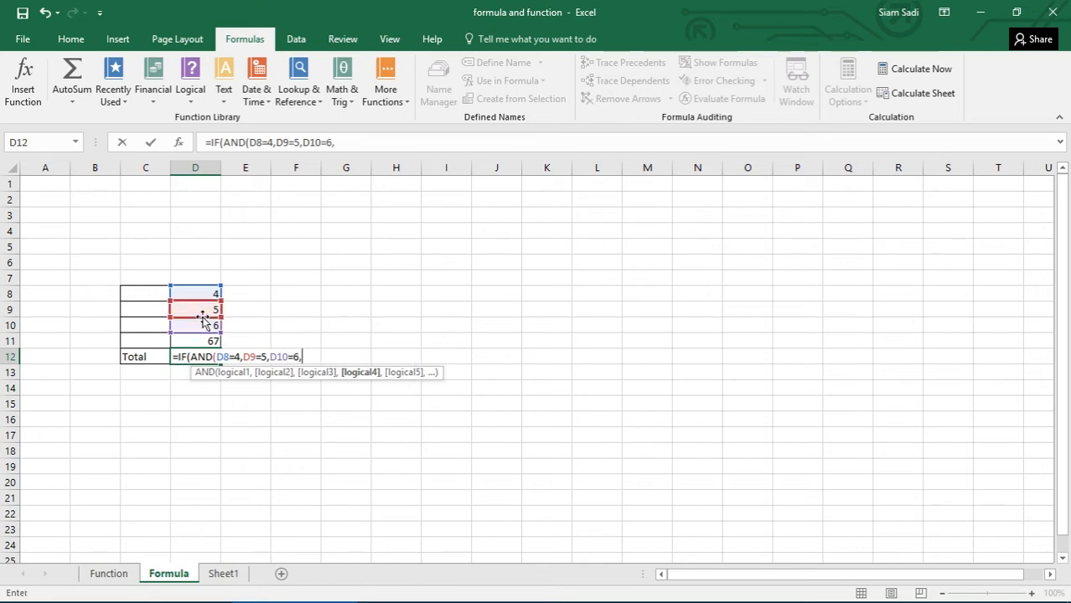
{"action": "left_click", "coordinate": [204, 340]}
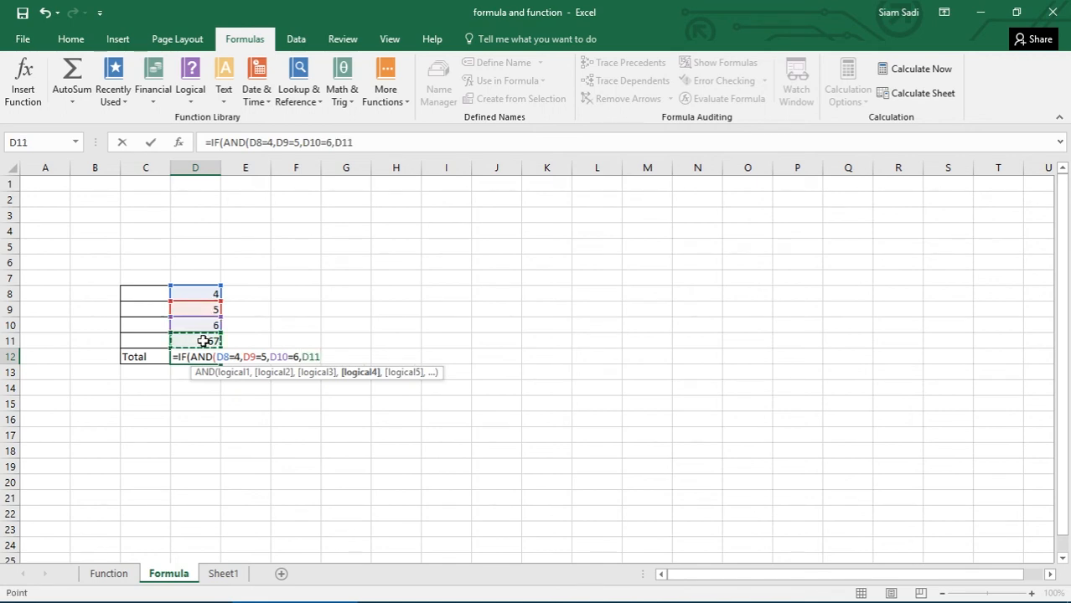
{"action": "type", "text": "=67)"}
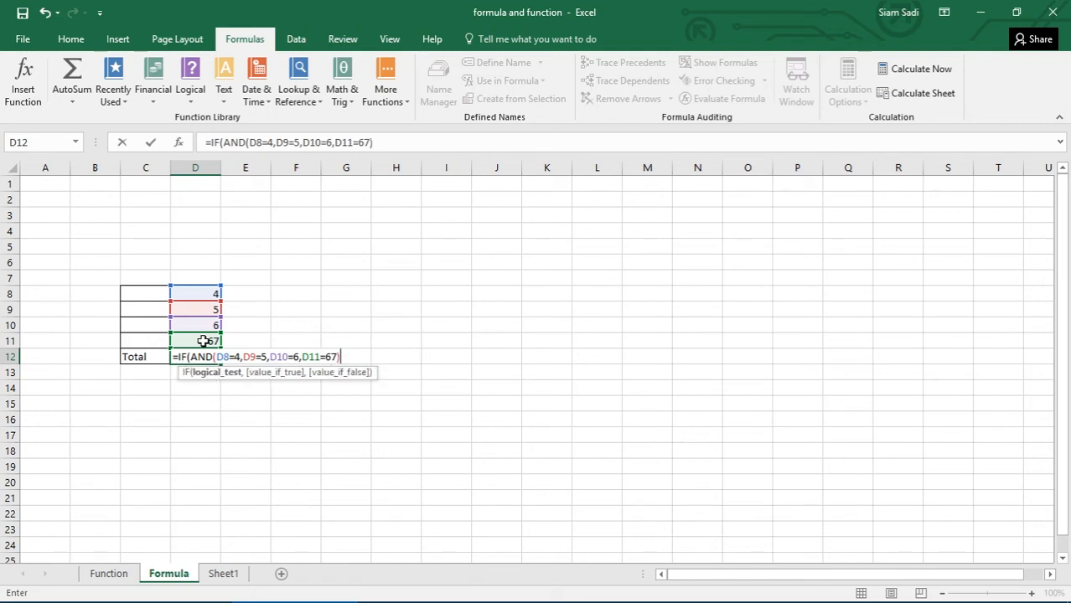
Step: Complete the IF formula in D12 with "Yes" as the true value and "No" as the false value
{"action": "type", "text": ","}
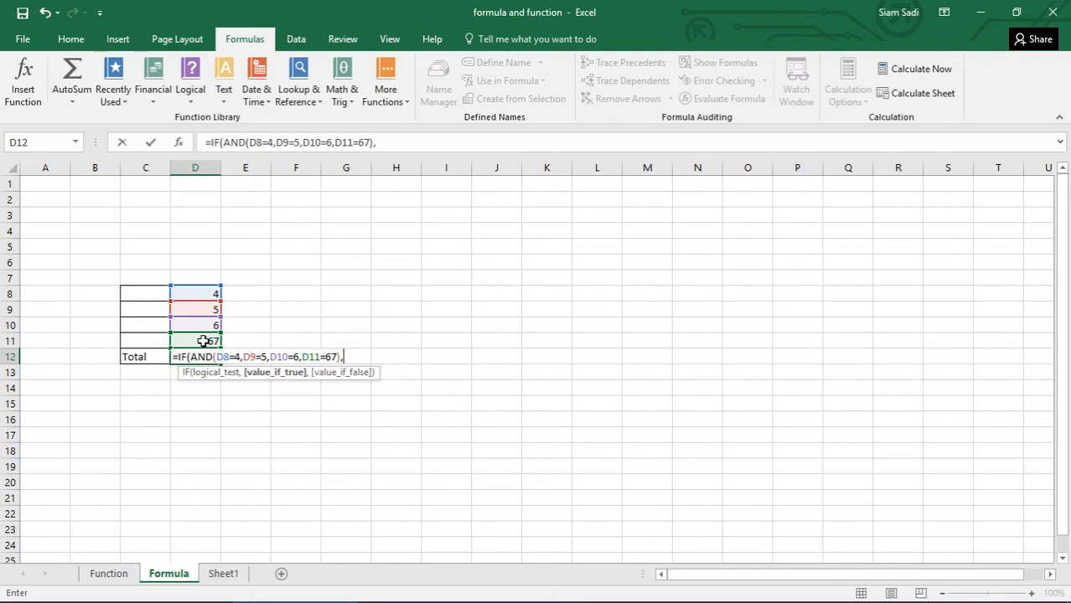
{"action": "type", "text": "\"Yes\",\"No\""}
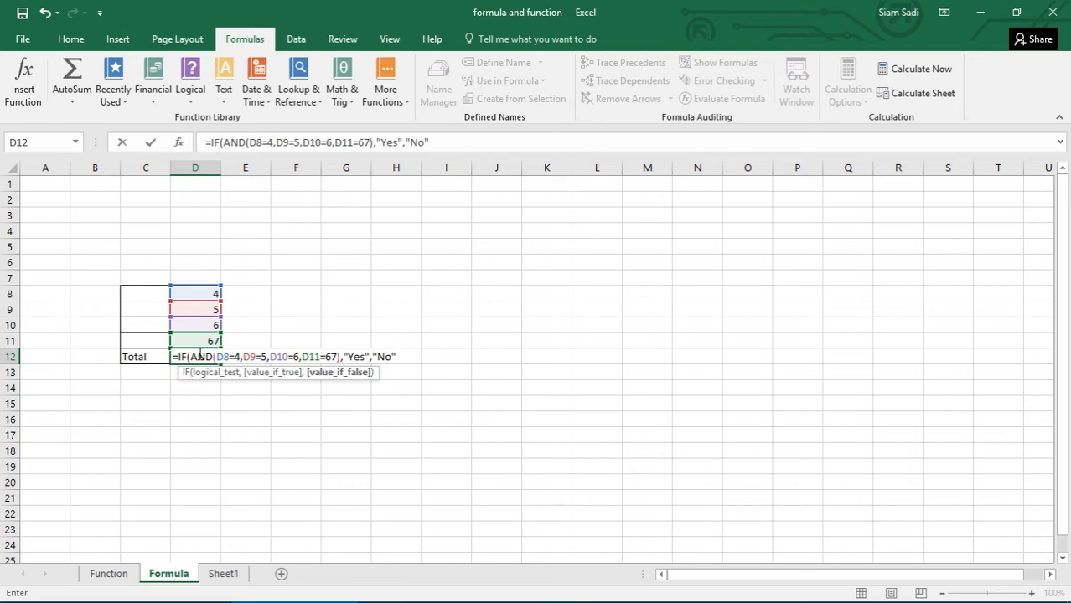
{"action": "type", "text": ")"}
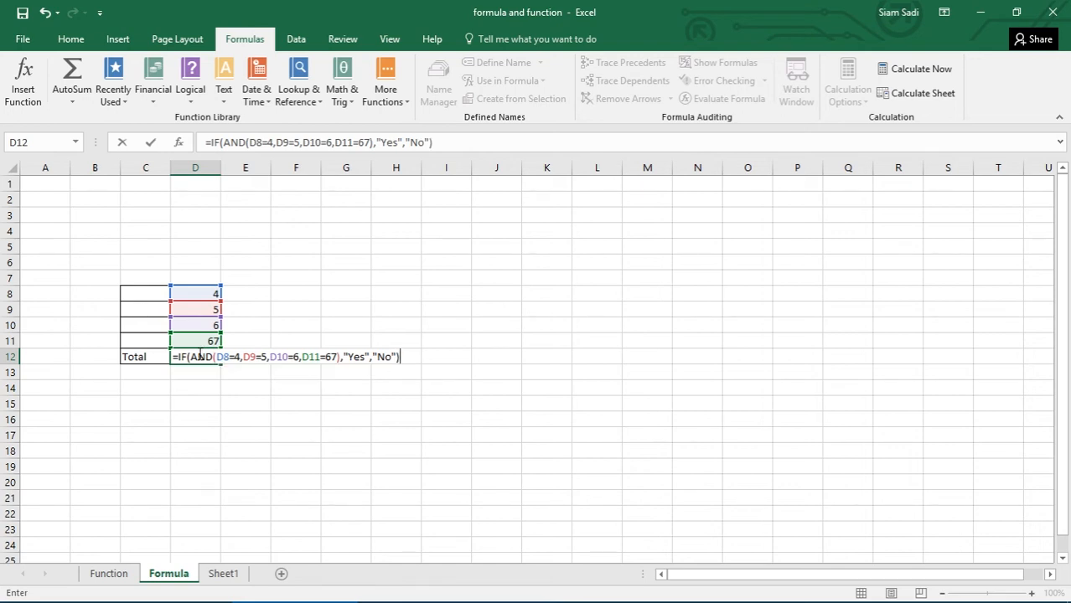
{"action": "key", "text": "Return"}
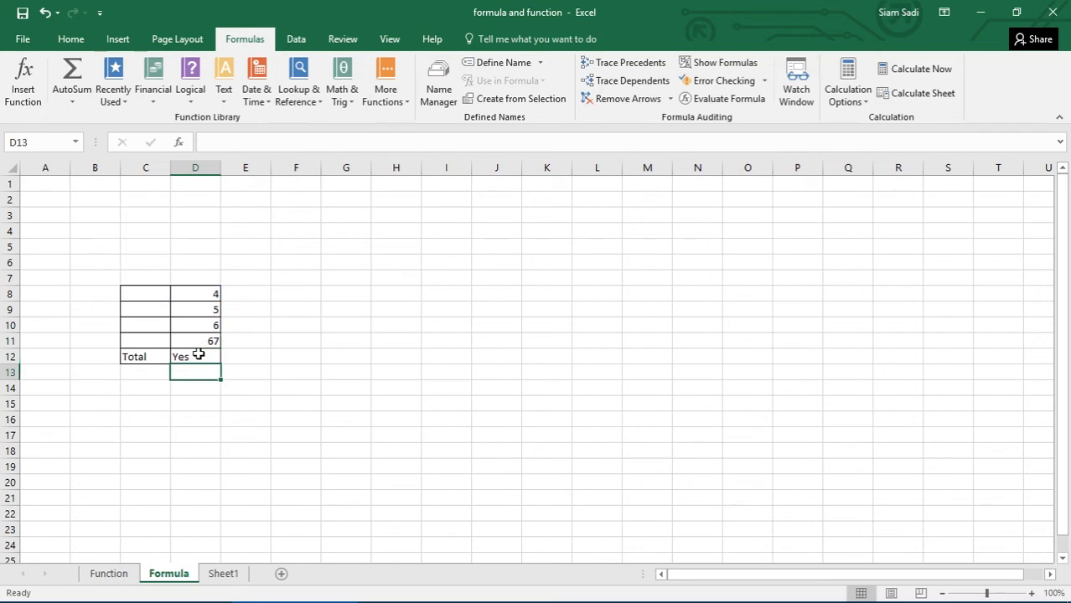
Step: View the Function sheet, and return to the Formula sheet to inspect the formula in D12
{"action": "left_click", "coordinate": [115, 580]}
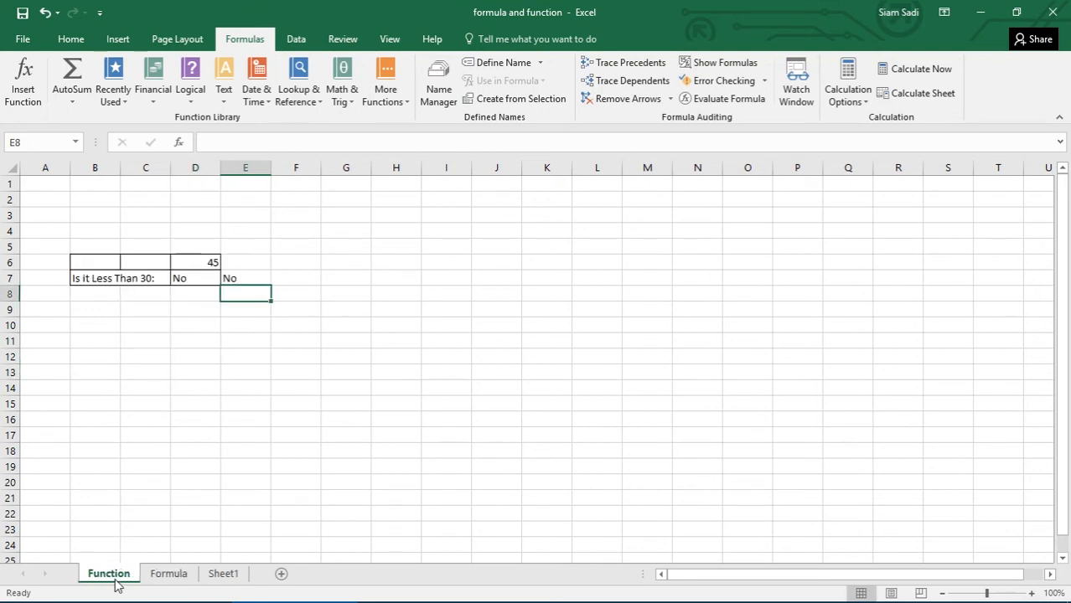
{"action": "left_click", "coordinate": [176, 576]}
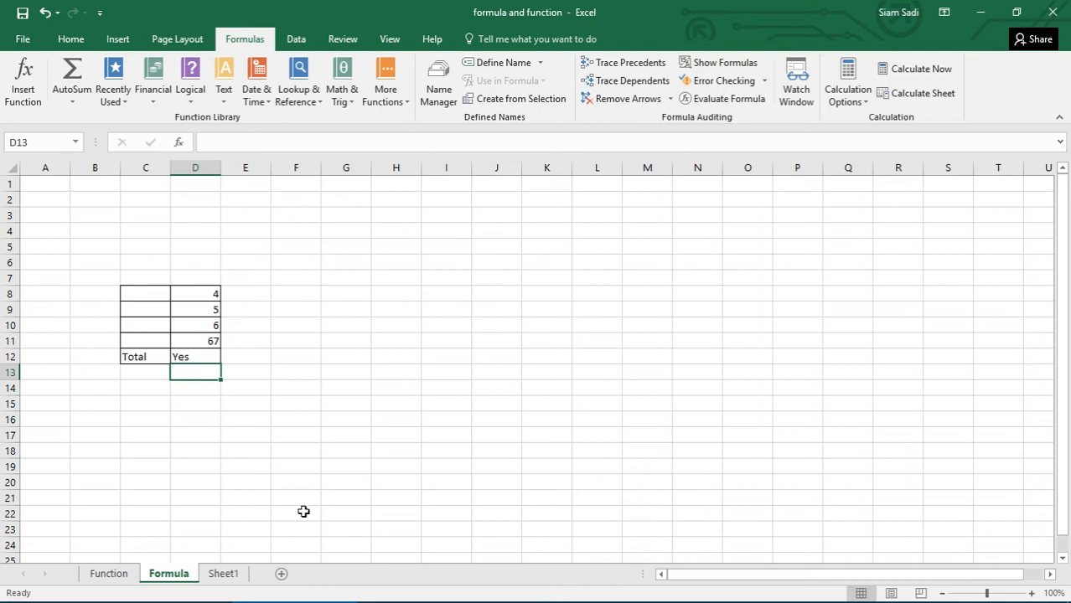
{"action": "left_click", "coordinate": [199, 356]}
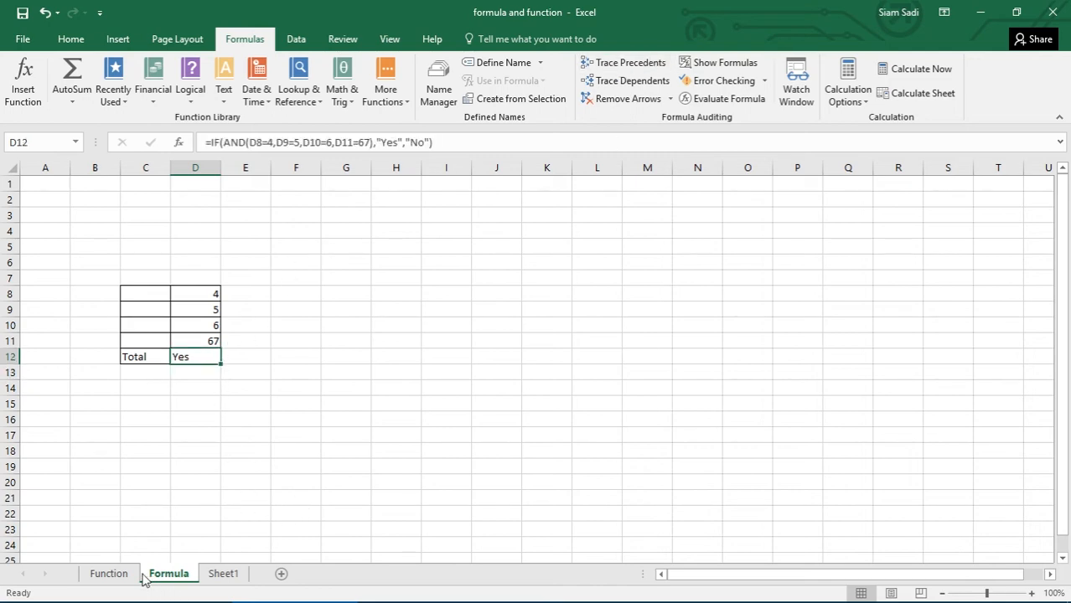
Step: Show formulas instead of results on the Function sheet with cell D7 selected
{"action": "left_click", "coordinate": [109, 575]}
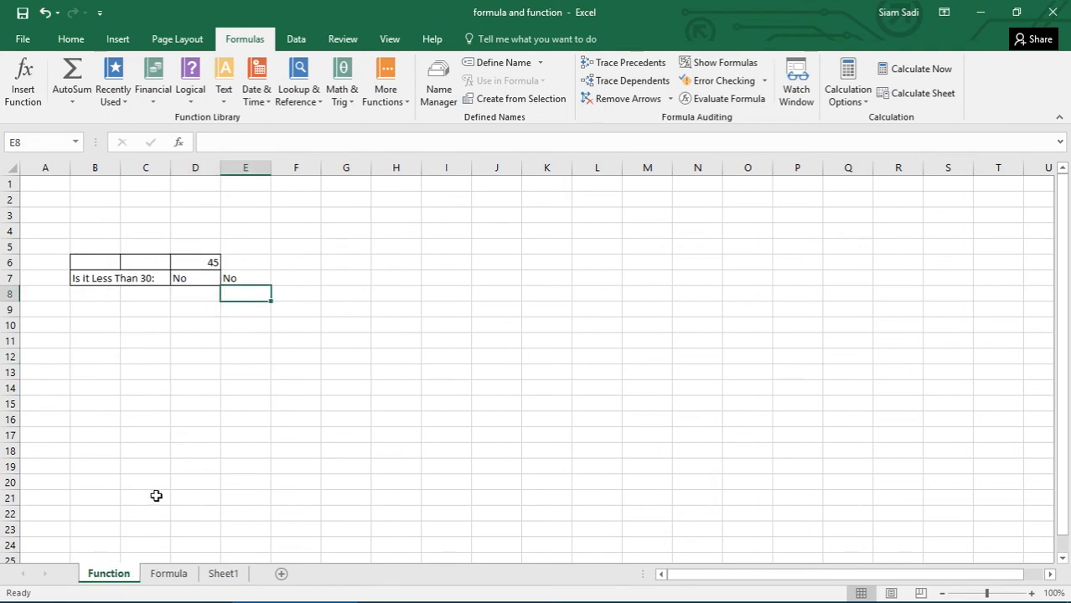
{"action": "left_click", "coordinate": [207, 278]}
{"action": "left_click", "coordinate": [717, 64]}
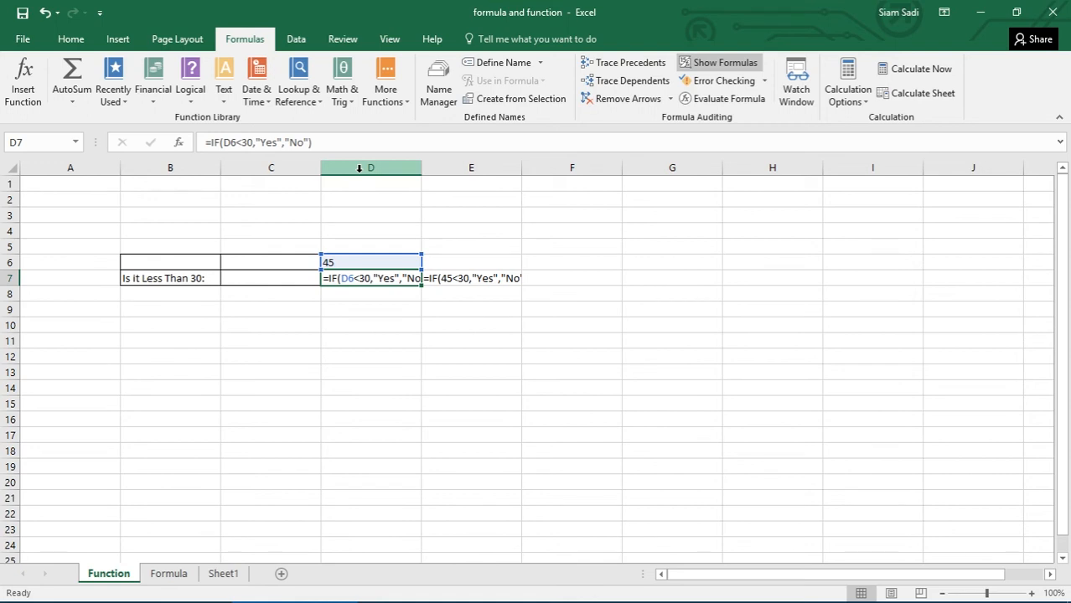
Step: Clear the IF formula from E7 and inspect the IF formula in D7
{"action": "left_click", "coordinate": [453, 280]}
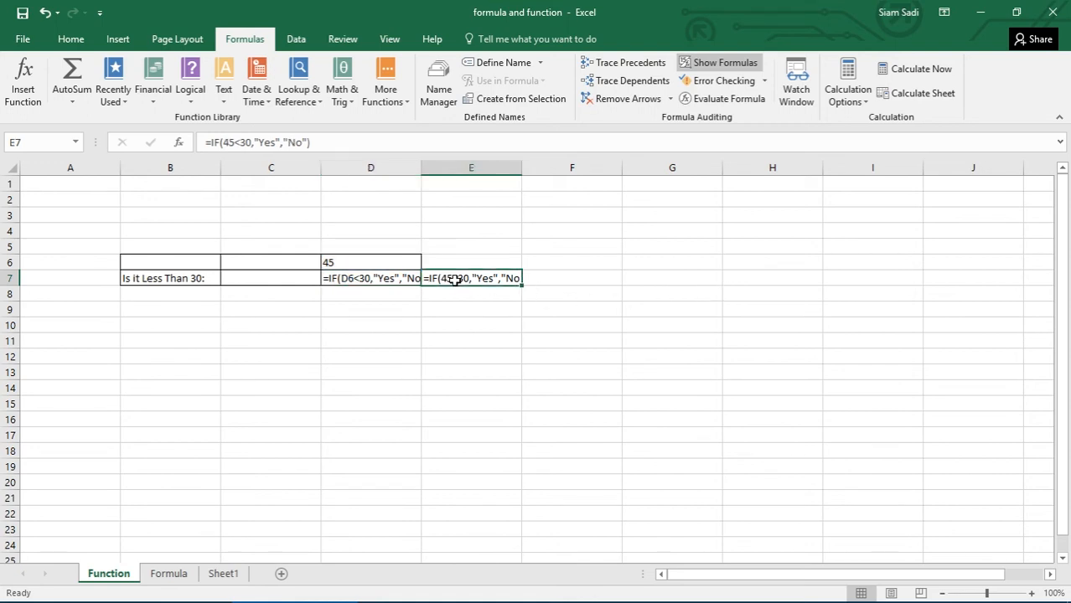
{"action": "key", "text": "Delete"}
{"action": "left_click", "coordinate": [344, 283]}
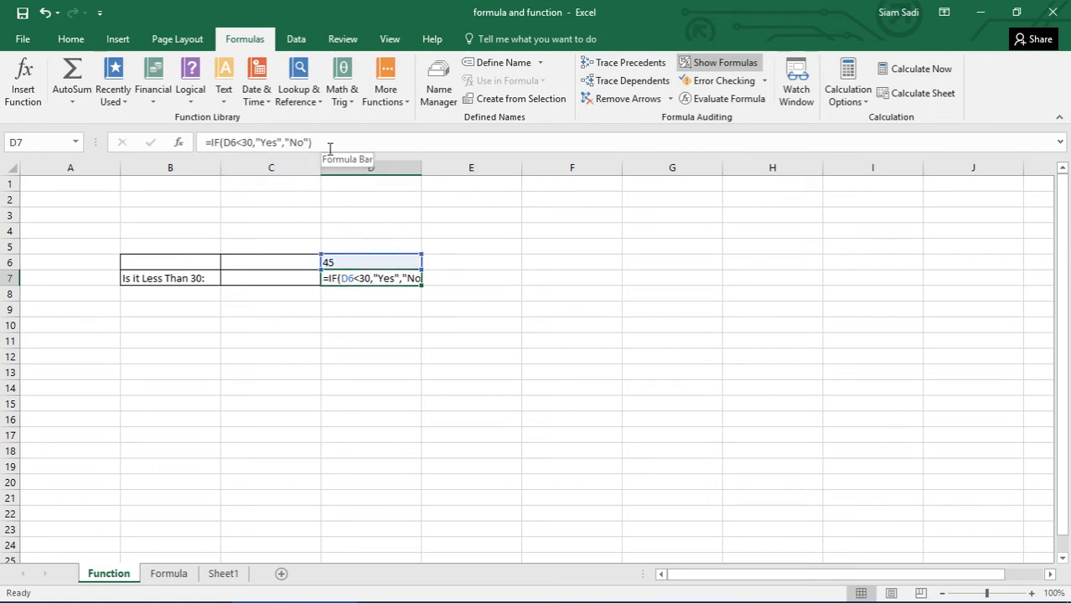
{"action": "left_click", "coordinate": [222, 142]}
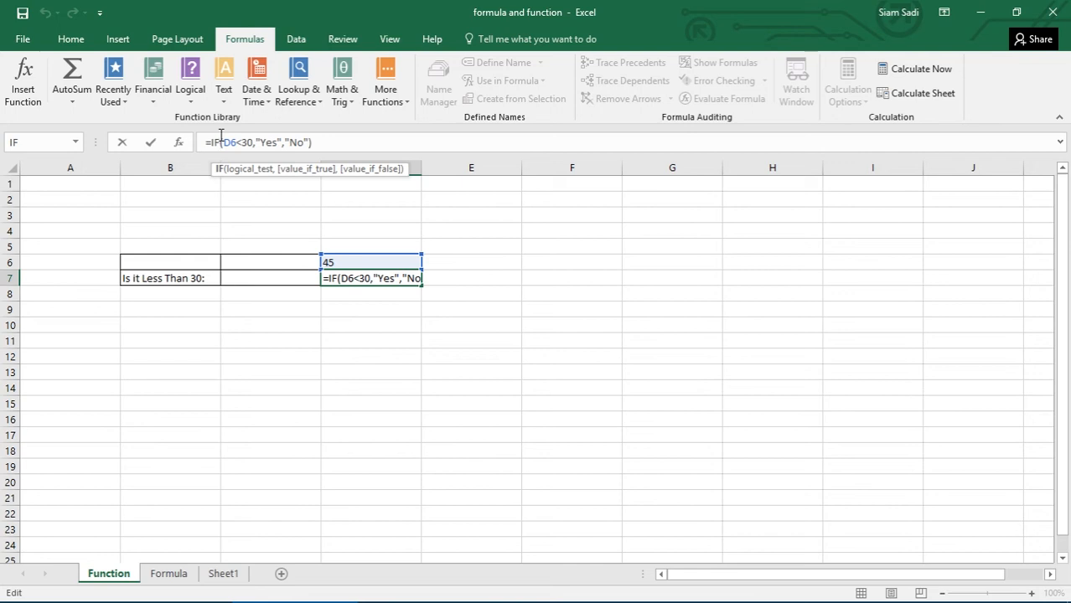
Step: Try to enter =IF() without any arguments in E7, and erase the entry
{"action": "left_click", "coordinate": [453, 283]}
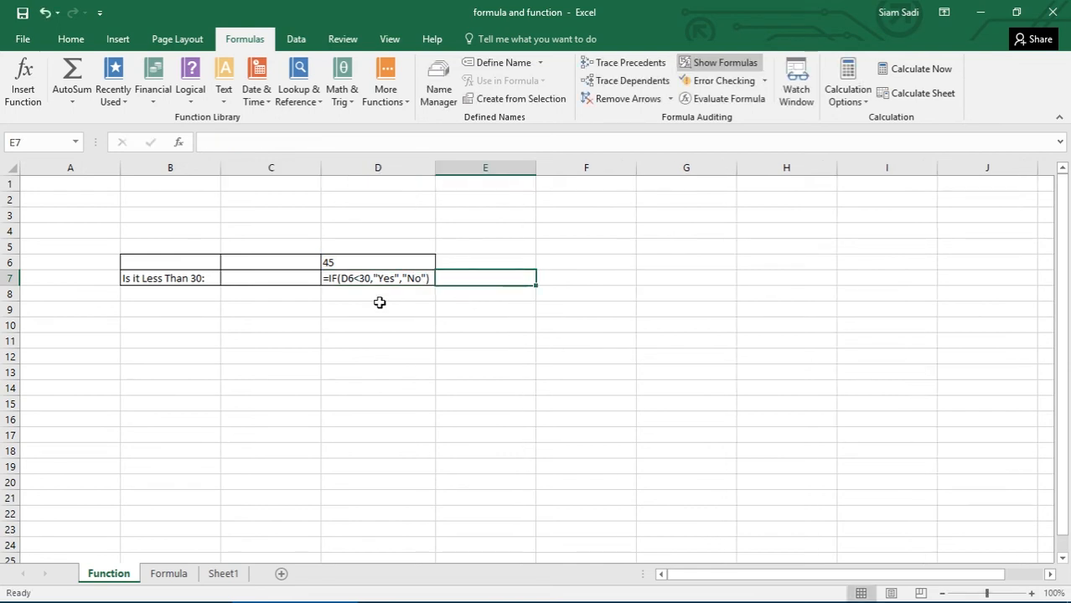
{"action": "type", "text": "="}
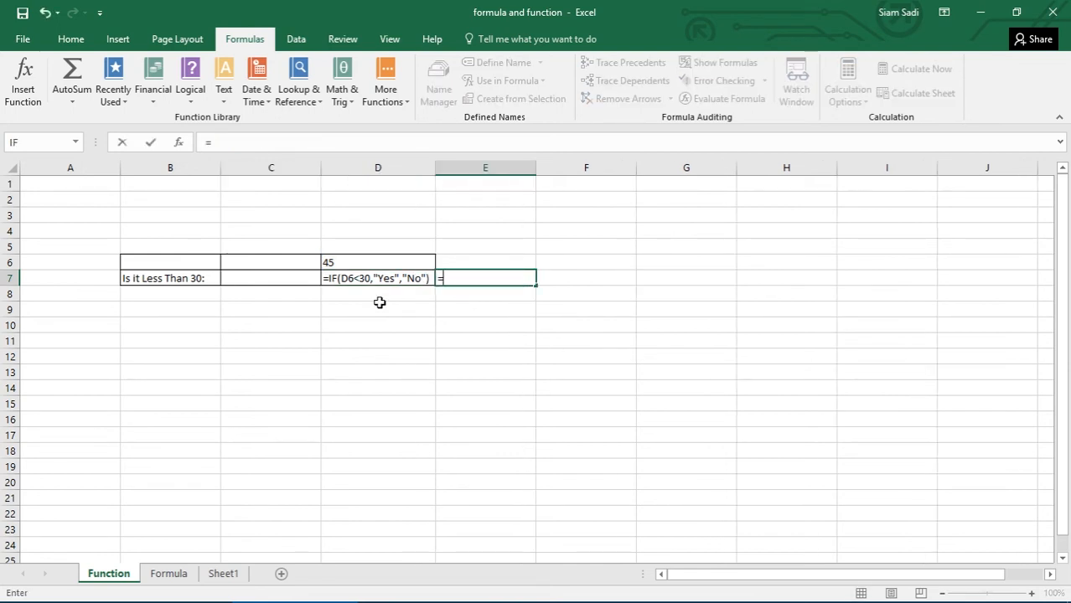
{"action": "type", "text": "IF"}
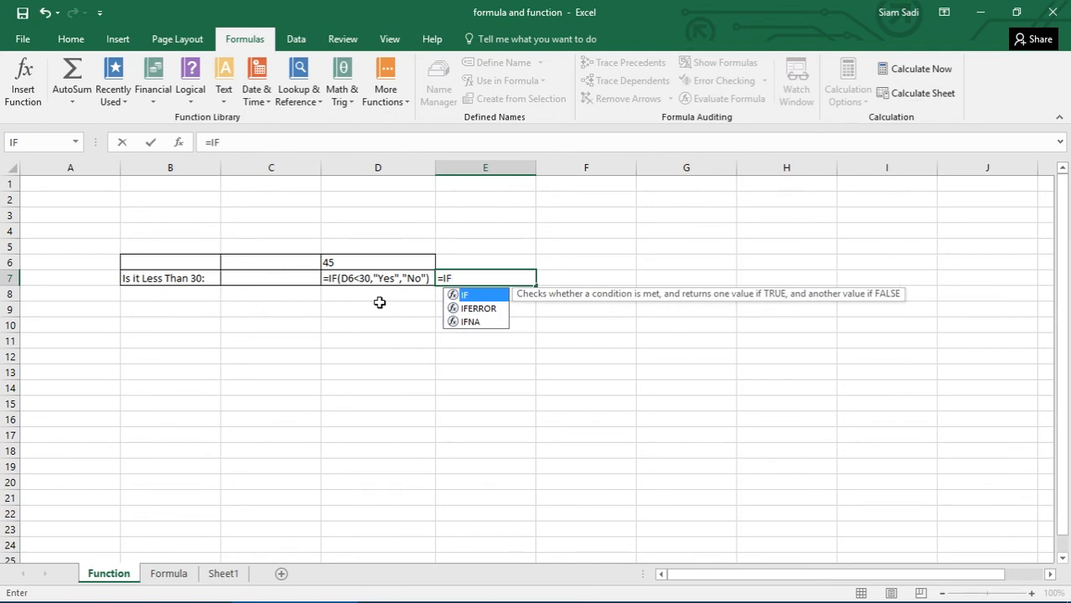
{"action": "type", "text": "()"}
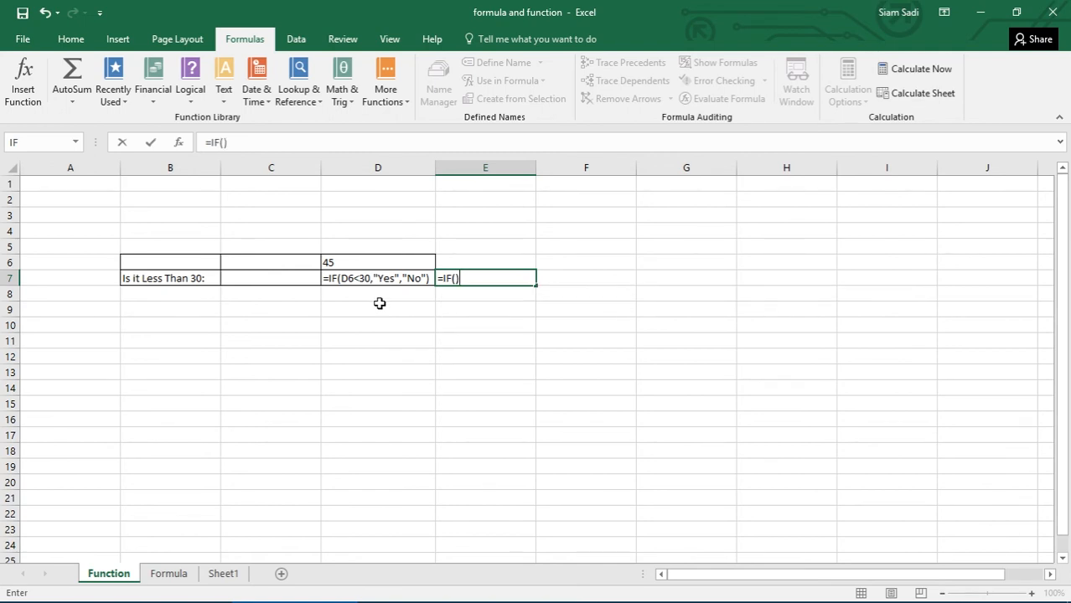
{"action": "key", "text": "Return"}
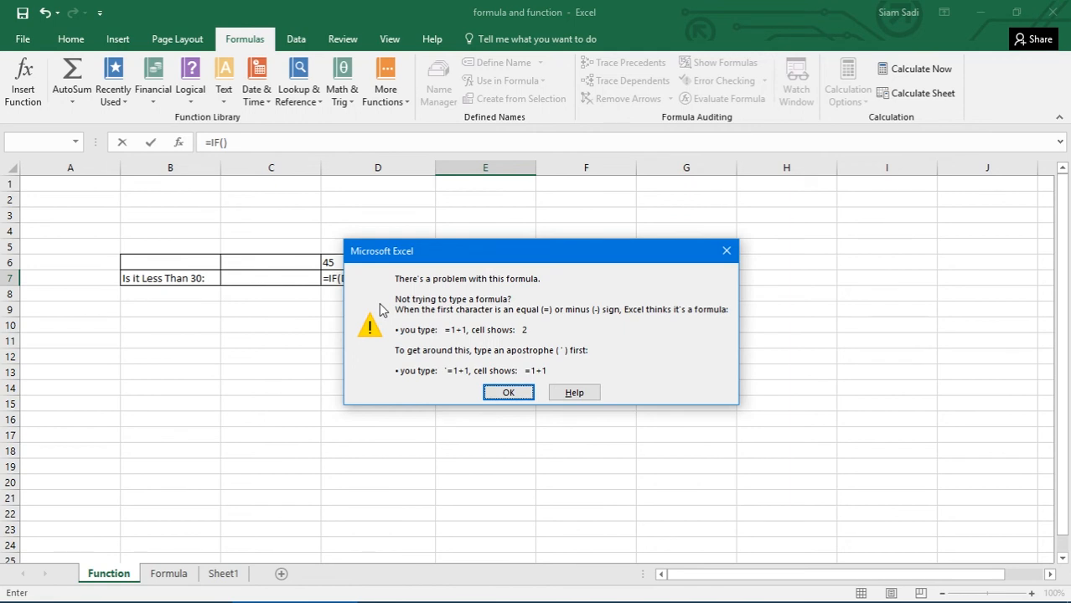
{"action": "left_click", "coordinate": [725, 249]}
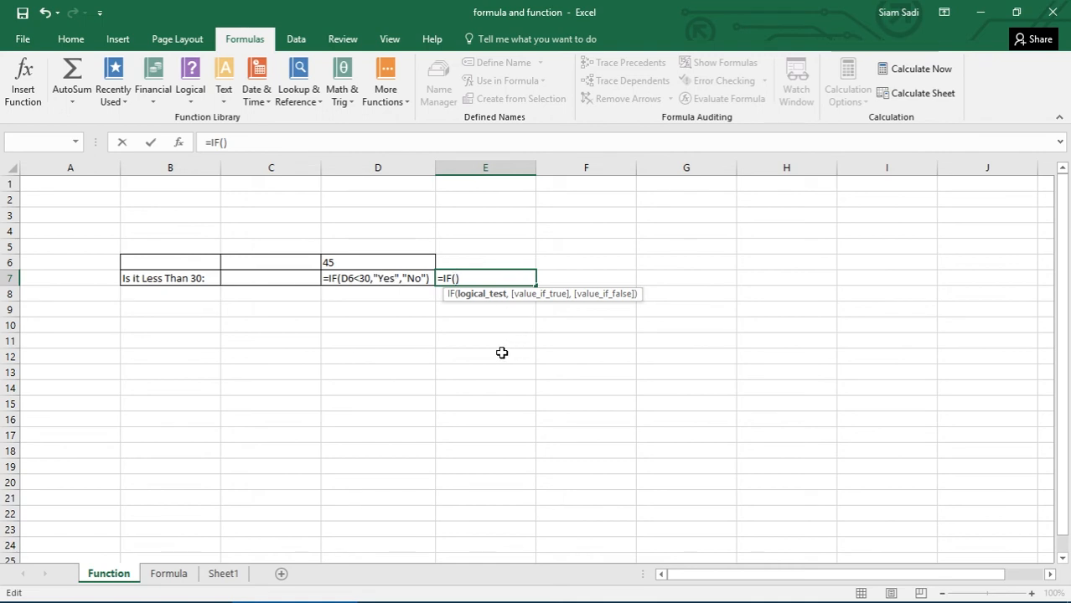
{"action": "key", "text": "BackSpace"}
{"action": "key", "text": "BackSpace"}
{"action": "key", "text": "BackSpace"}
{"action": "key", "text": "BackSpace"}
{"action": "key", "text": "BackSpace"}
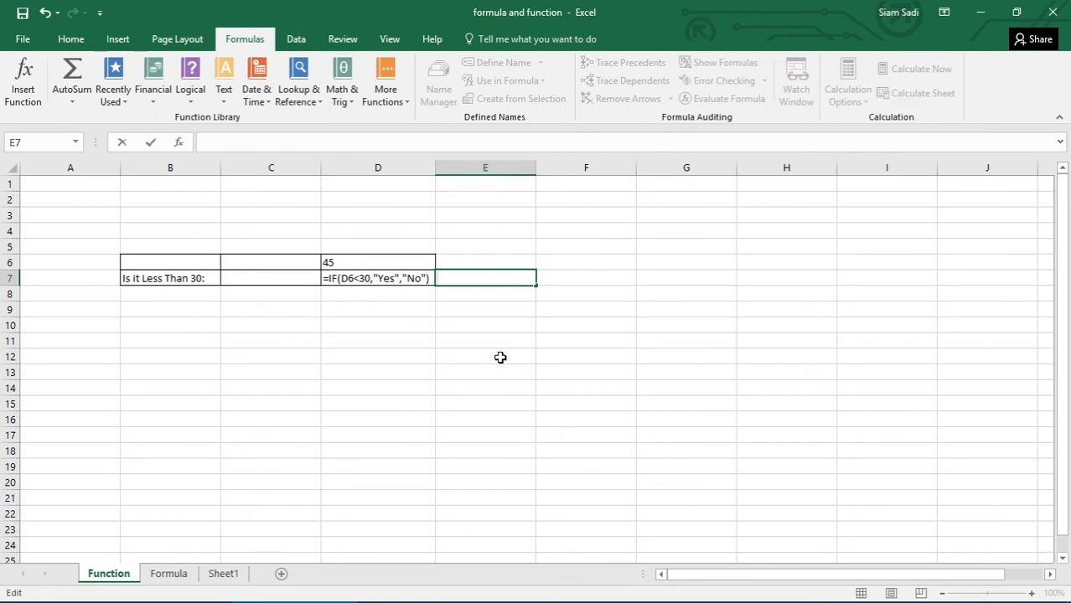
Step: View the function arguments of the IF formula in D7 and close them without changes
{"action": "left_click", "coordinate": [376, 278]}
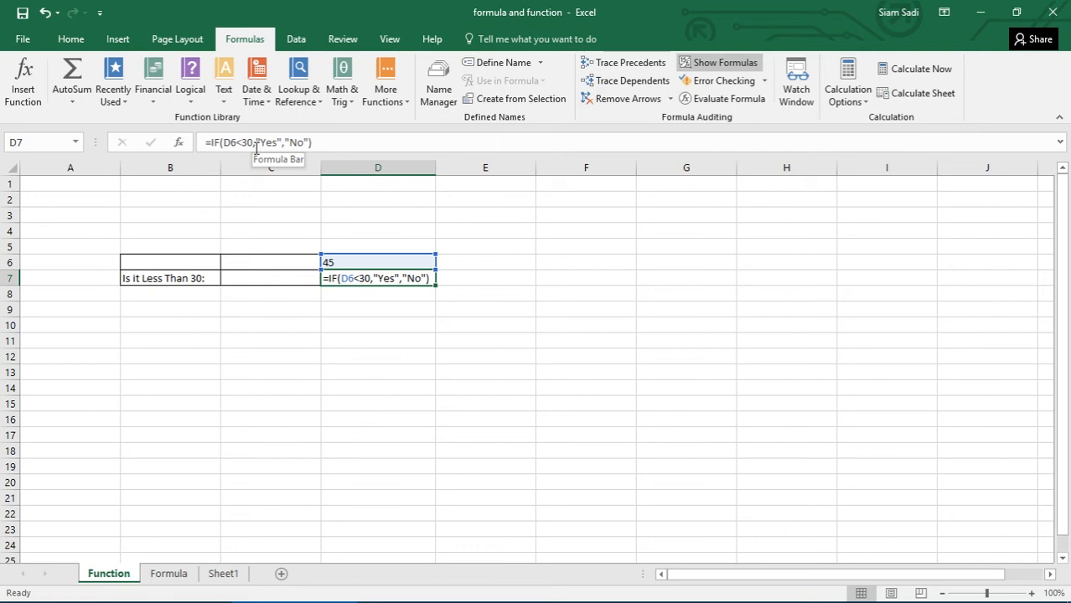
{"action": "left_click", "coordinate": [178, 143]}
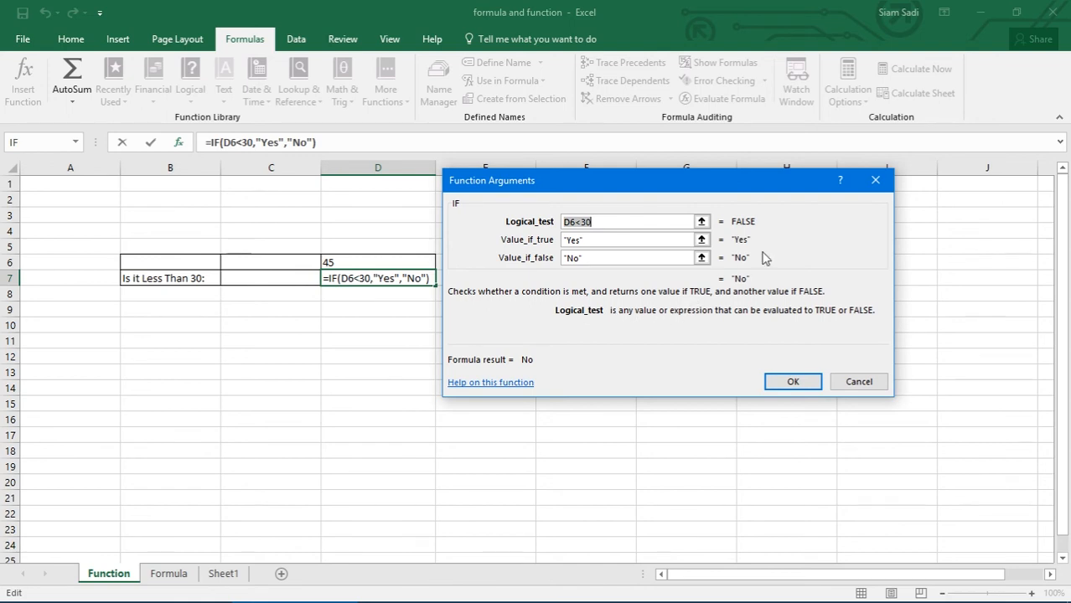
{"action": "left_click", "coordinate": [862, 181]}
Step: View the Logical functions available for D11 and the arguments of AND, leaving without inserting the function
{"action": "left_click", "coordinate": [379, 340]}
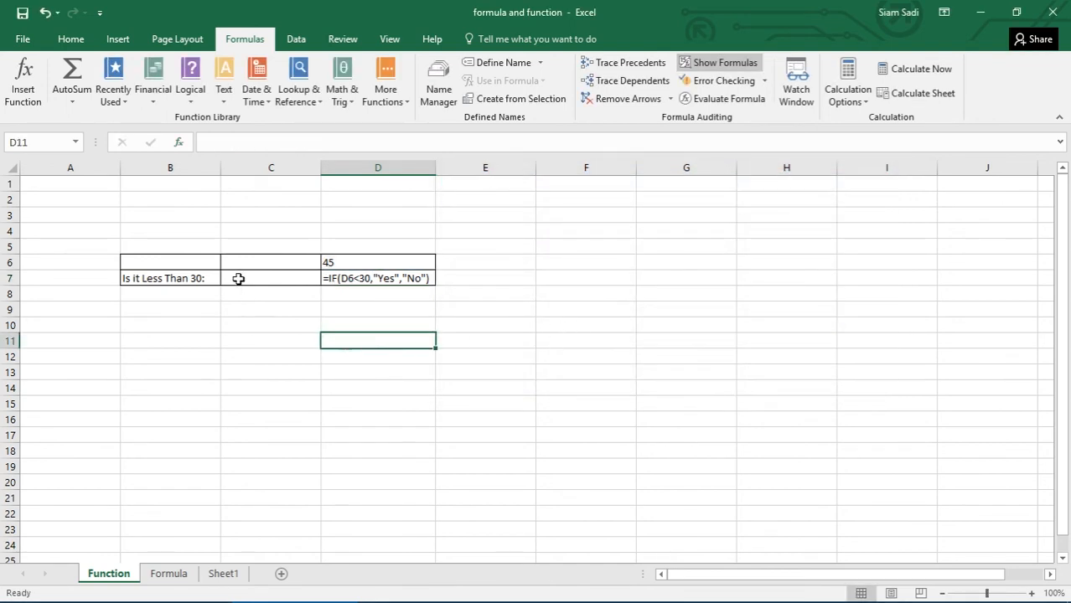
{"action": "left_click", "coordinate": [179, 142]}
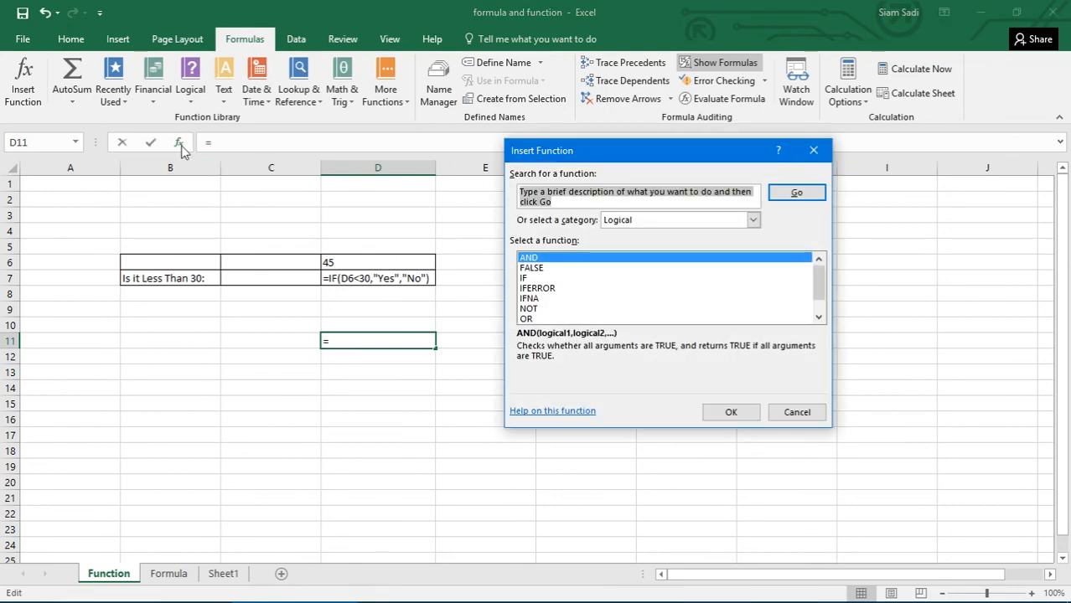
{"action": "left_click", "coordinate": [731, 411]}
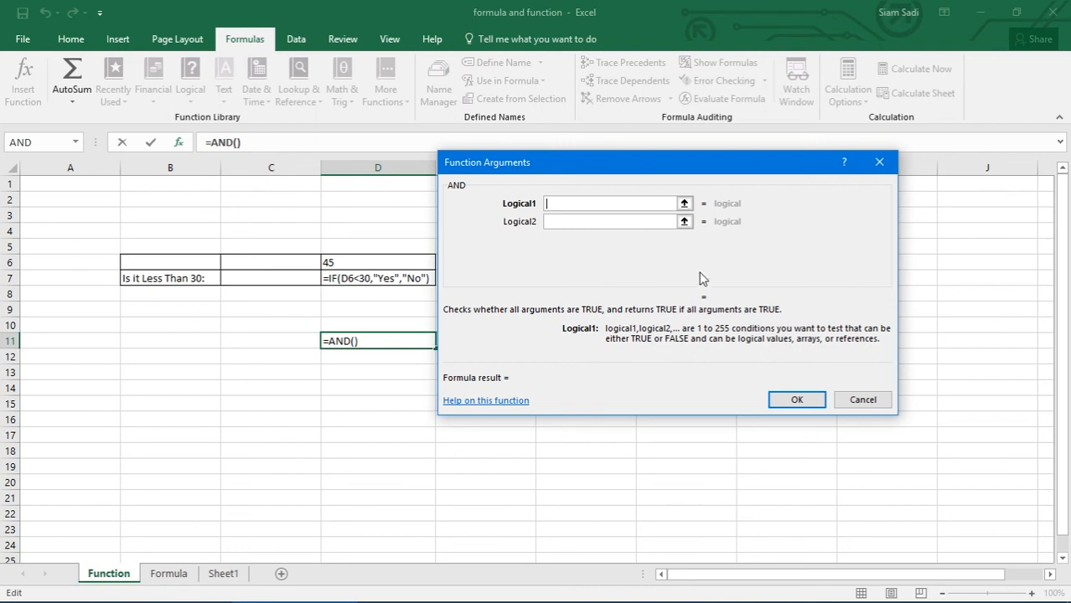
{"action": "left_click", "coordinate": [879, 163]}
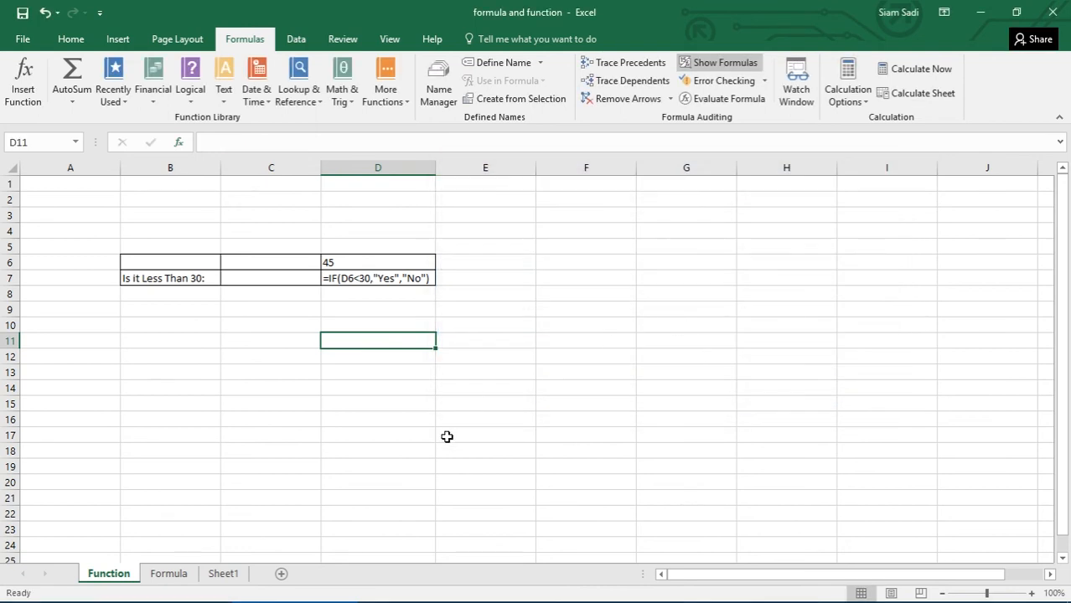
Step: Open the recent workbook AND OR IF and show its Sheet1
{"action": "left_click", "coordinate": [223, 574]}
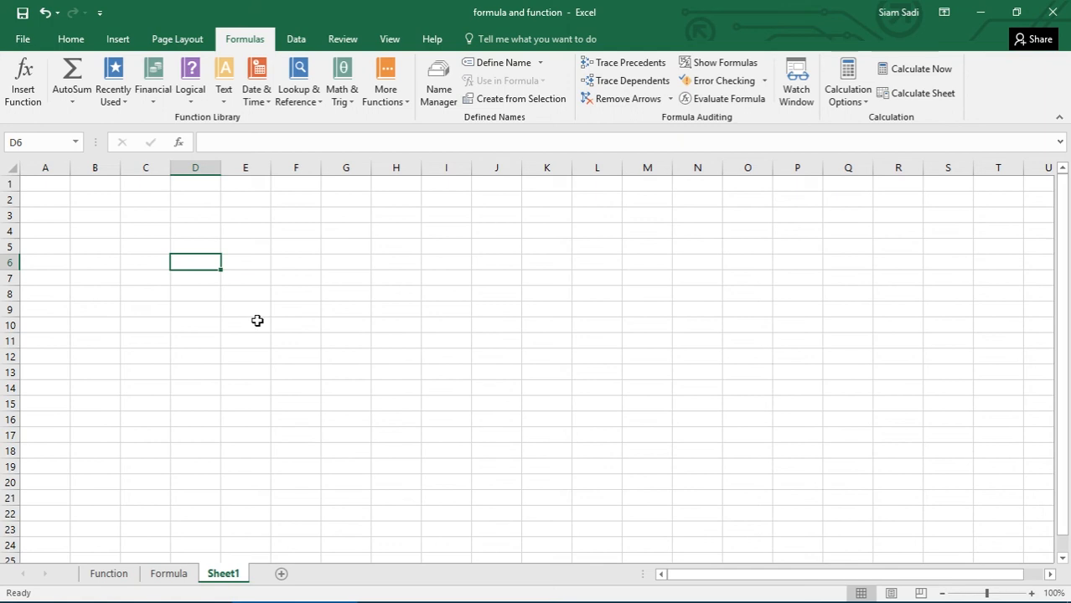
{"action": "left_click", "coordinate": [22, 40]}
{"action": "left_click", "coordinate": [38, 136]}
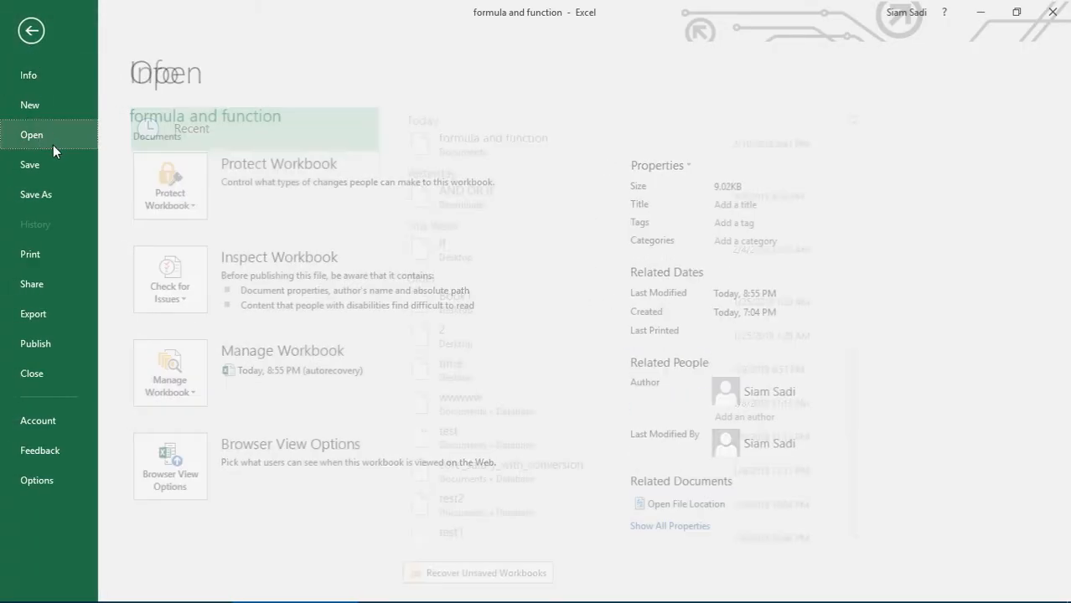
{"action": "left_click", "coordinate": [473, 196]}
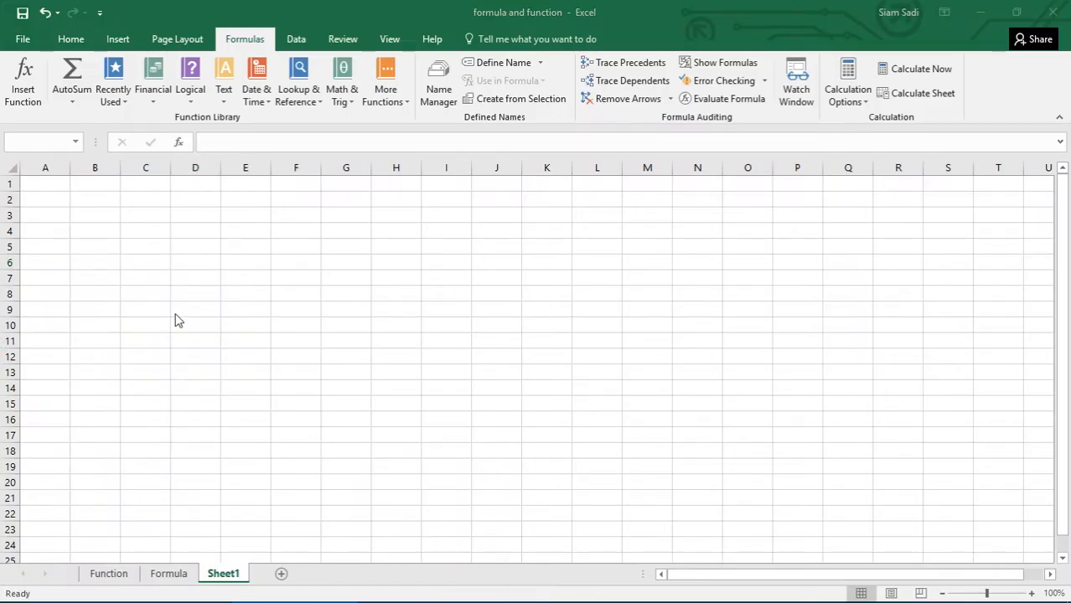
{"action": "left_click", "coordinate": [103, 575]}
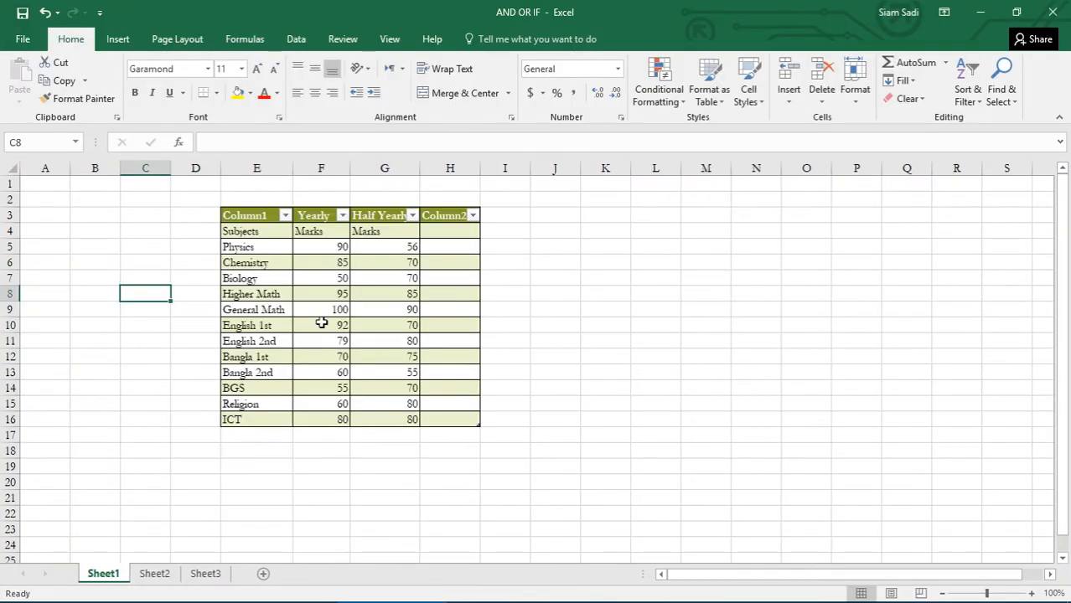
Step: Enter an AND formula in H5 that tests whether the Yearly and Half Yearly marks are both >=60
{"action": "left_click", "coordinate": [447, 248]}
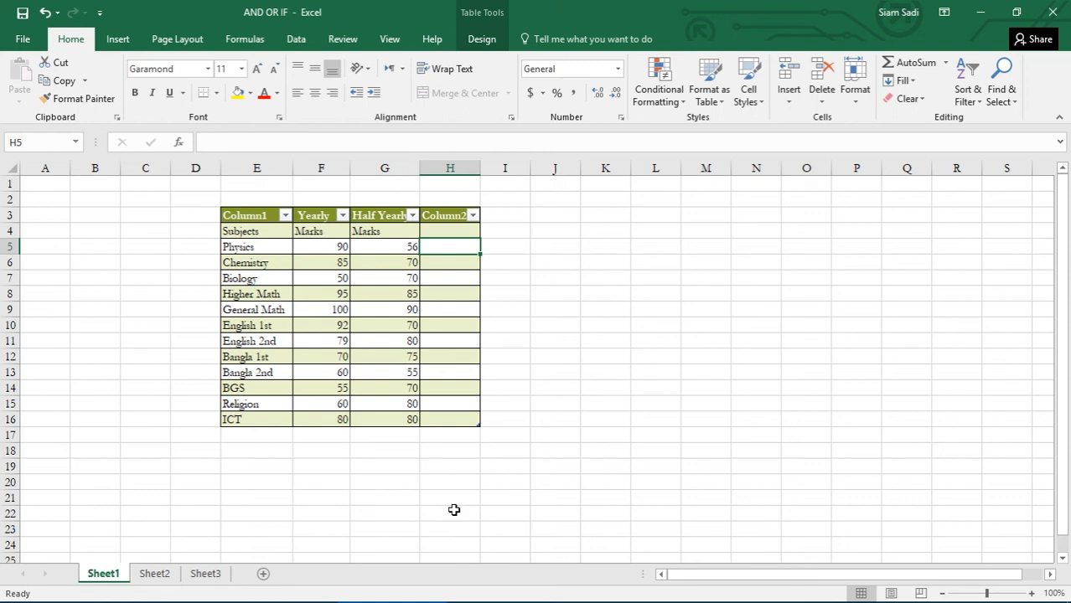
{"action": "type", "text": "=and("}
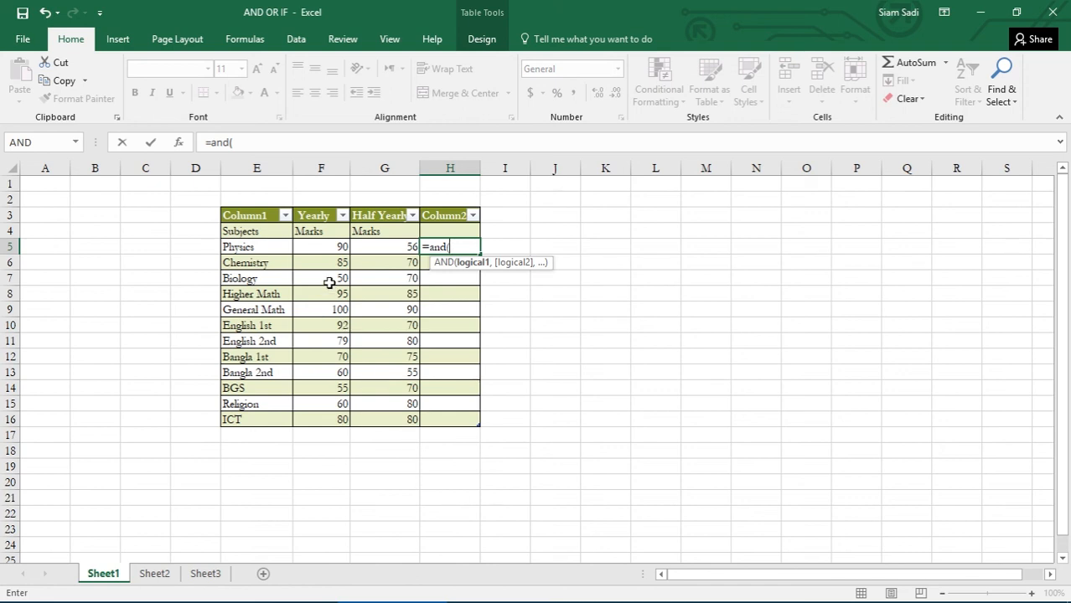
{"action": "left_click", "coordinate": [323, 246]}
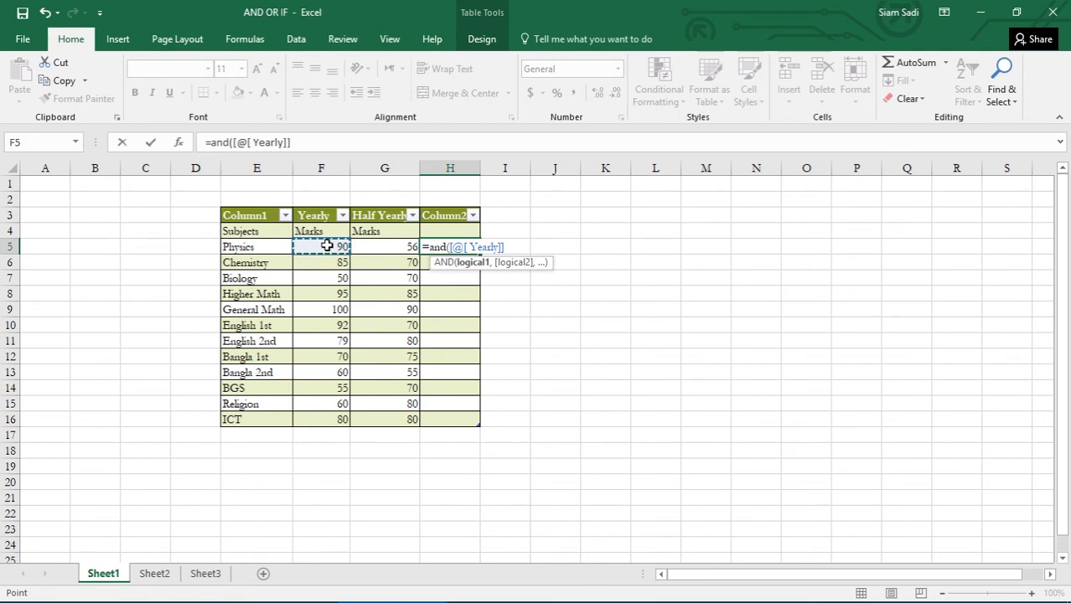
{"action": "type", "text": ">=60"}
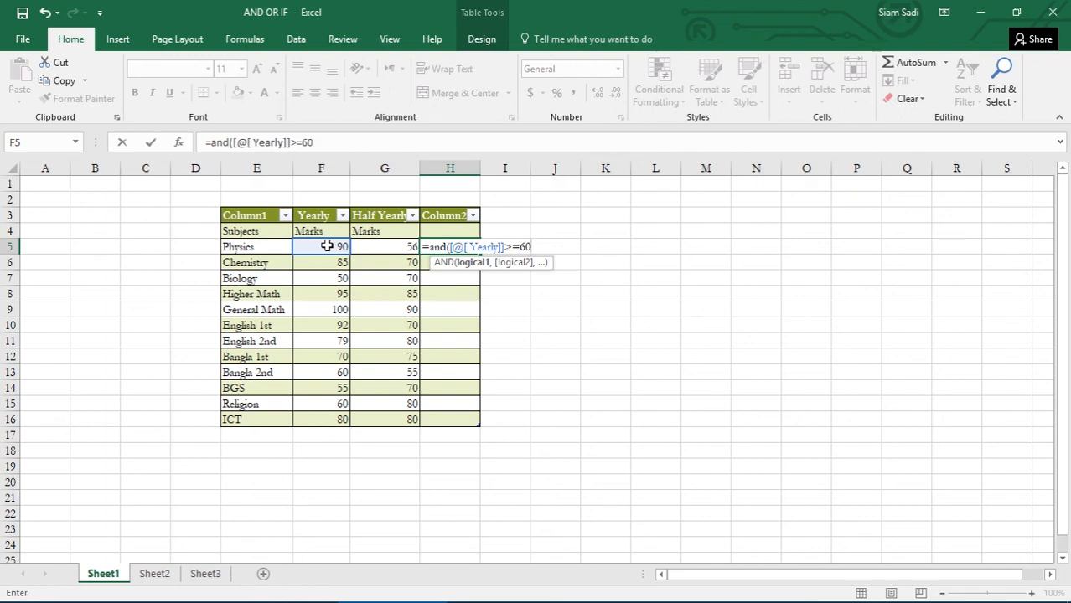
{"action": "type", "text": ","}
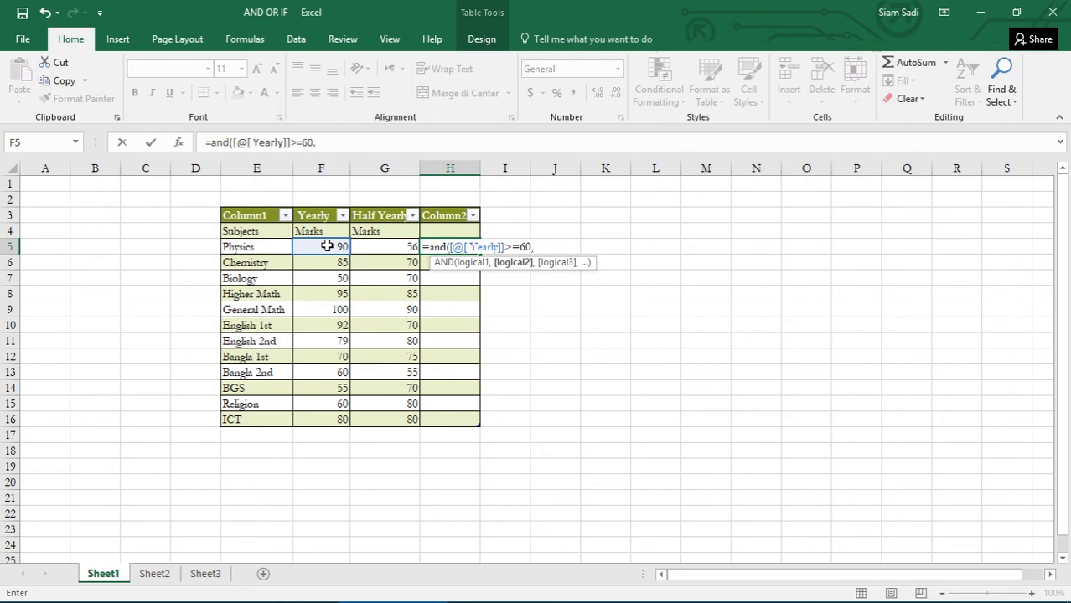
{"action": "left_click", "coordinate": [394, 247]}
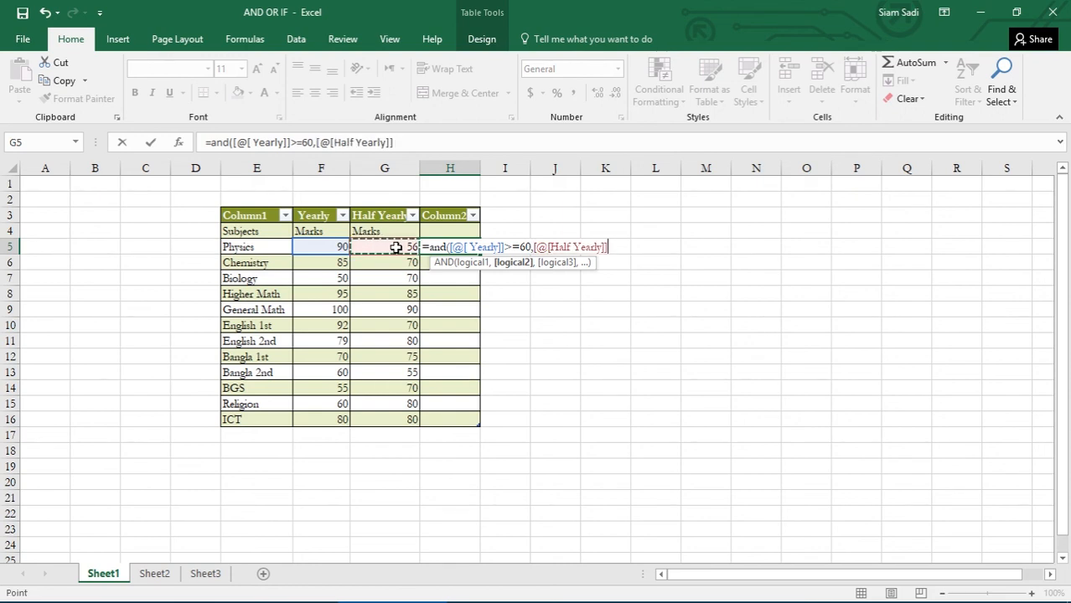
{"action": "type", "text": ">=60"}
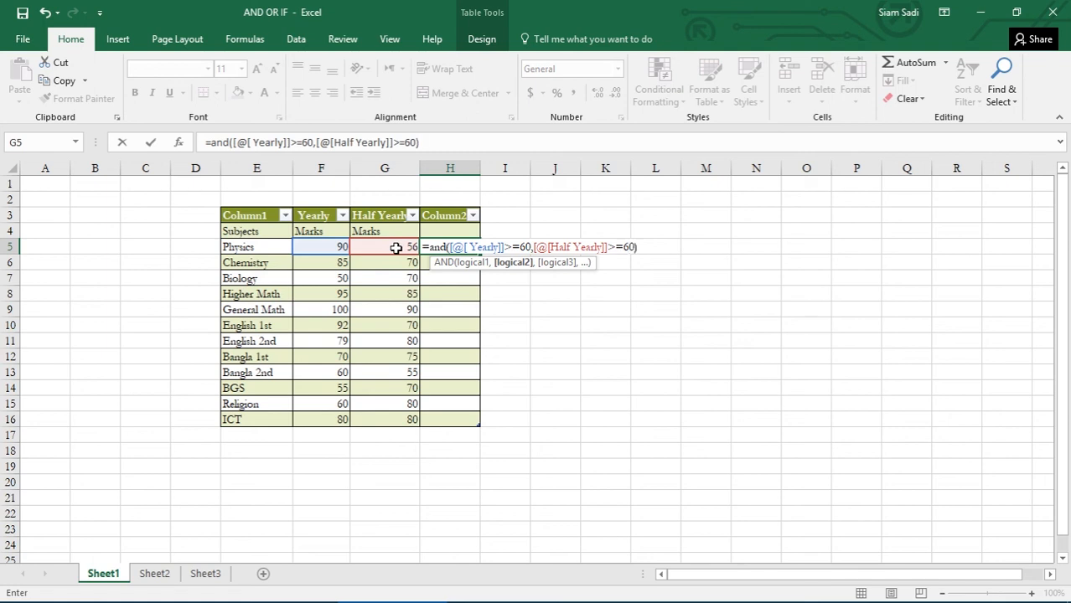
{"action": "type", "text": ")"}
{"action": "key", "text": "Return"}
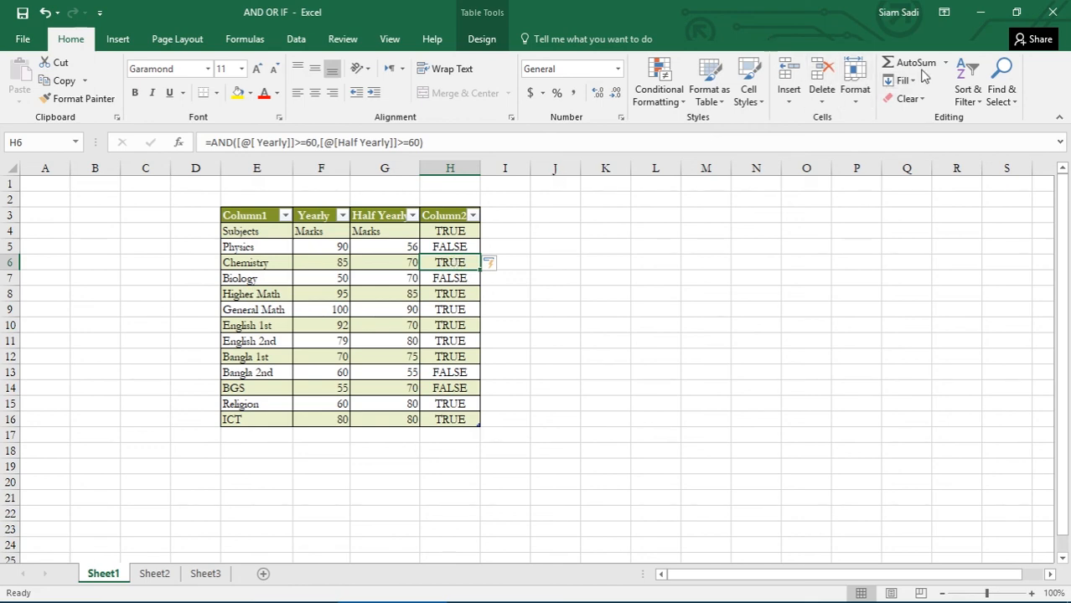
Step: Return to the formula and function workbook and select D8:D11 on the Formula sheet
{"action": "left_click", "coordinate": [987, 15]}
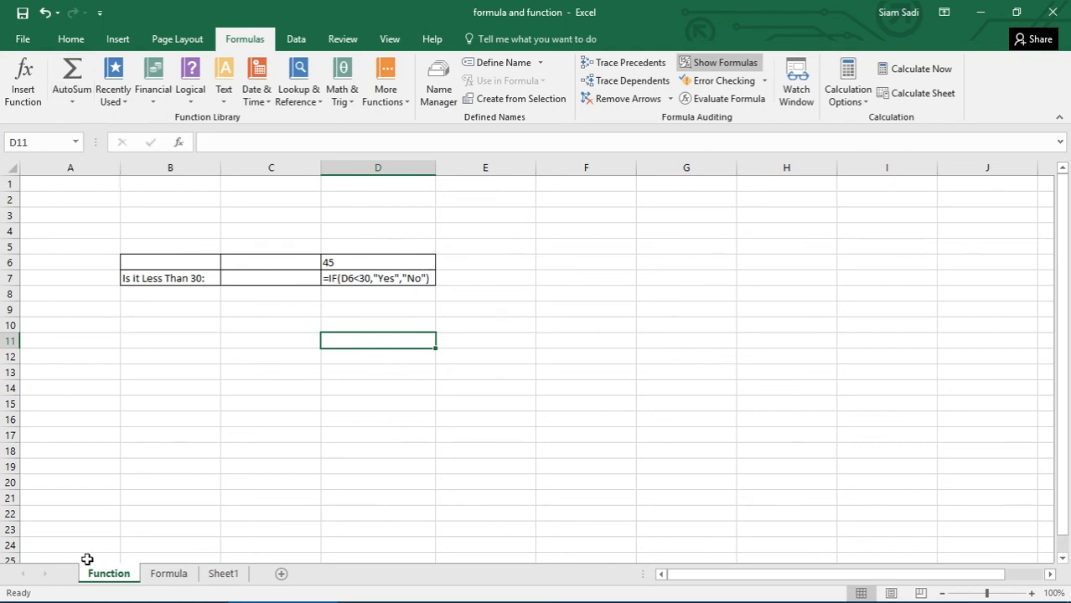
{"action": "left_click", "coordinate": [170, 574]}
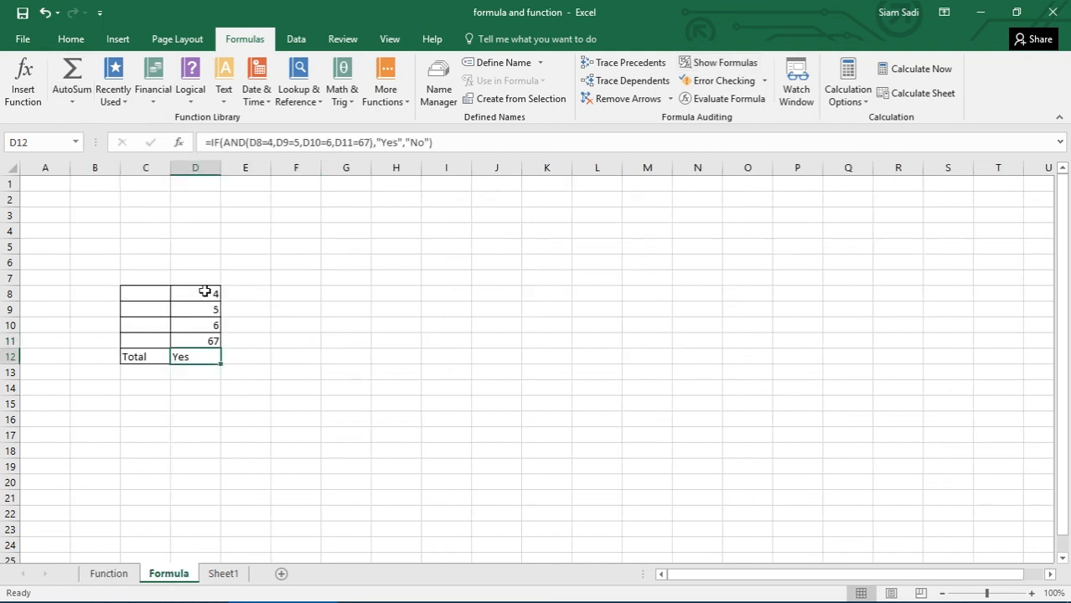
{"action": "left_click_drag", "start_coordinate": [204, 291], "coordinate": [196, 341]}
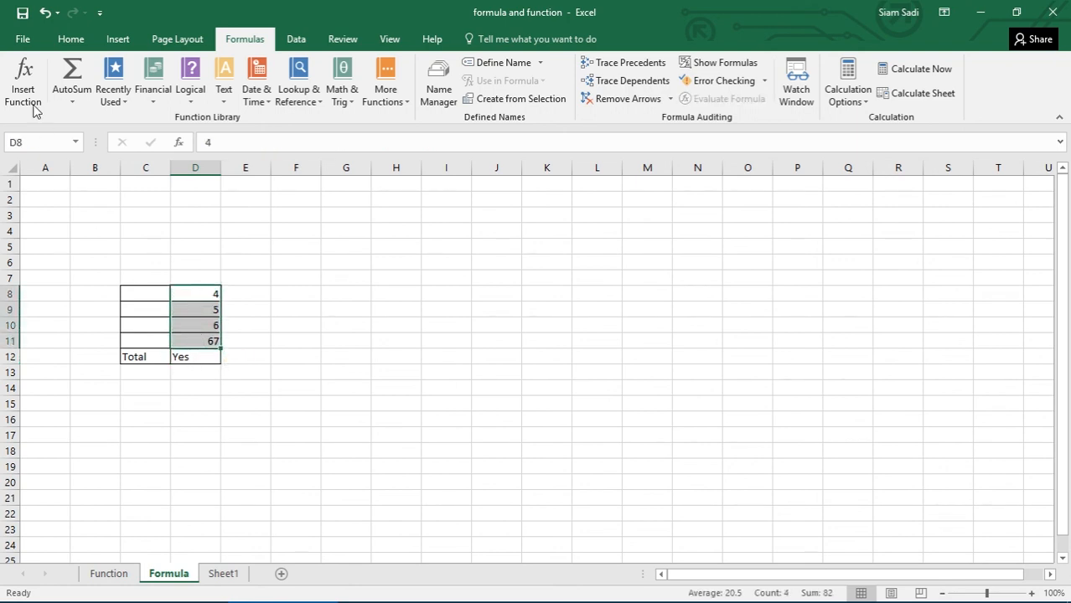
Step: Review the functions in the library's Recently Used, Financial, Logical, Text, Date & Time, Lookup & Reference and Math & Trig categories
{"action": "left_click", "coordinate": [117, 103]}
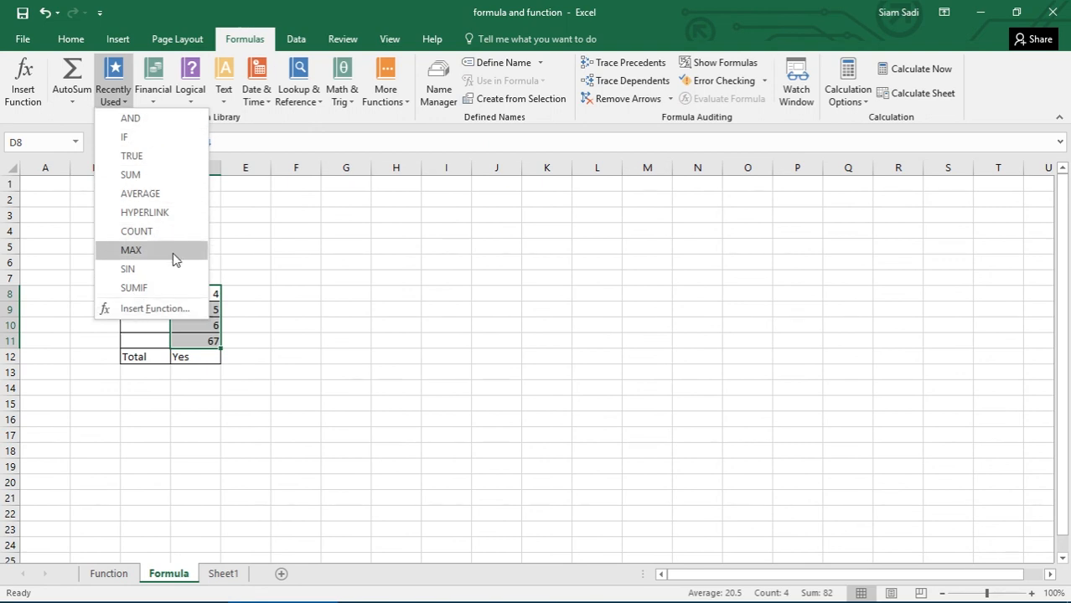
{"action": "left_click", "coordinate": [154, 99]}
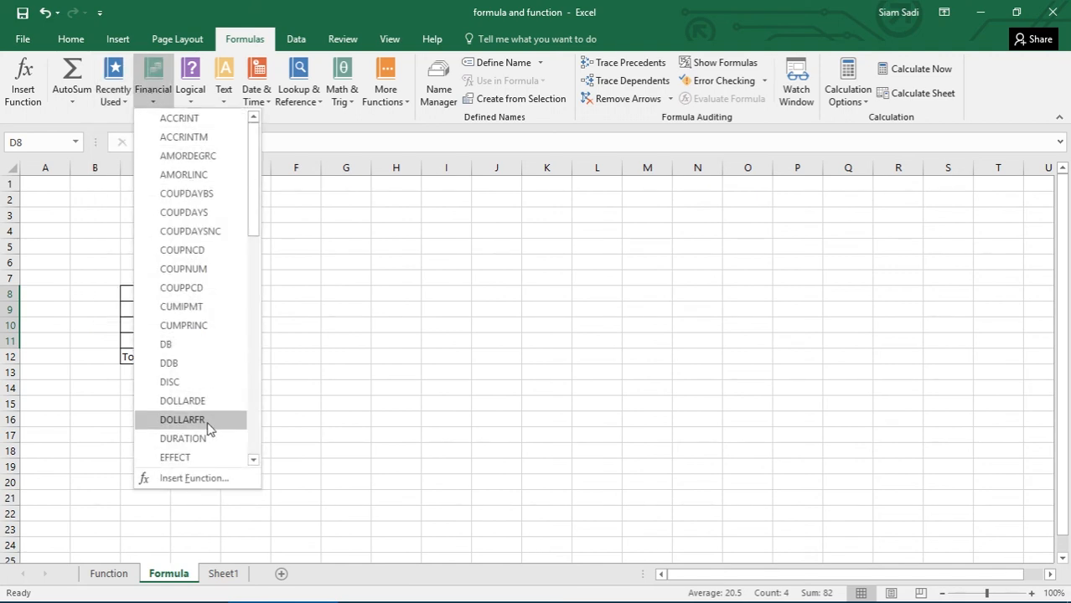
{"action": "left_click", "coordinate": [191, 93]}
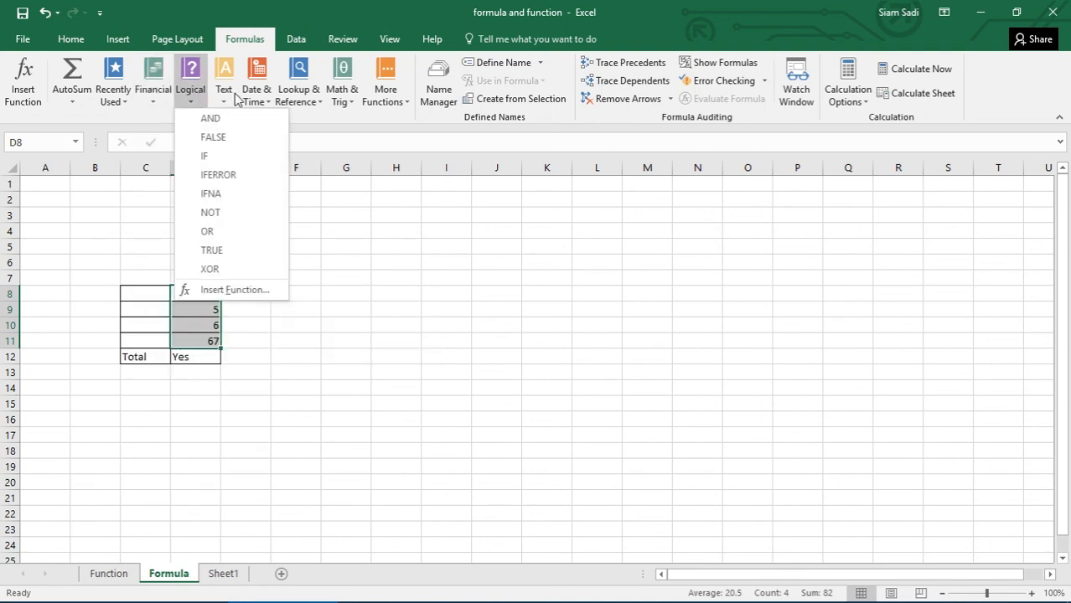
{"action": "left_click", "coordinate": [223, 94]}
{"action": "left_click", "coordinate": [262, 99]}
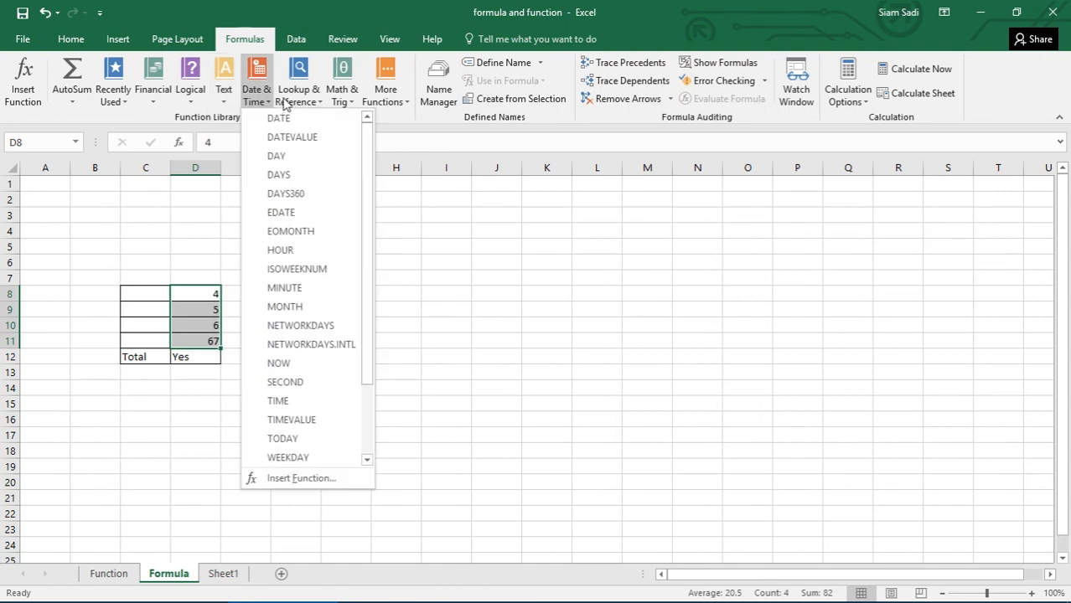
{"action": "left_click", "coordinate": [300, 100]}
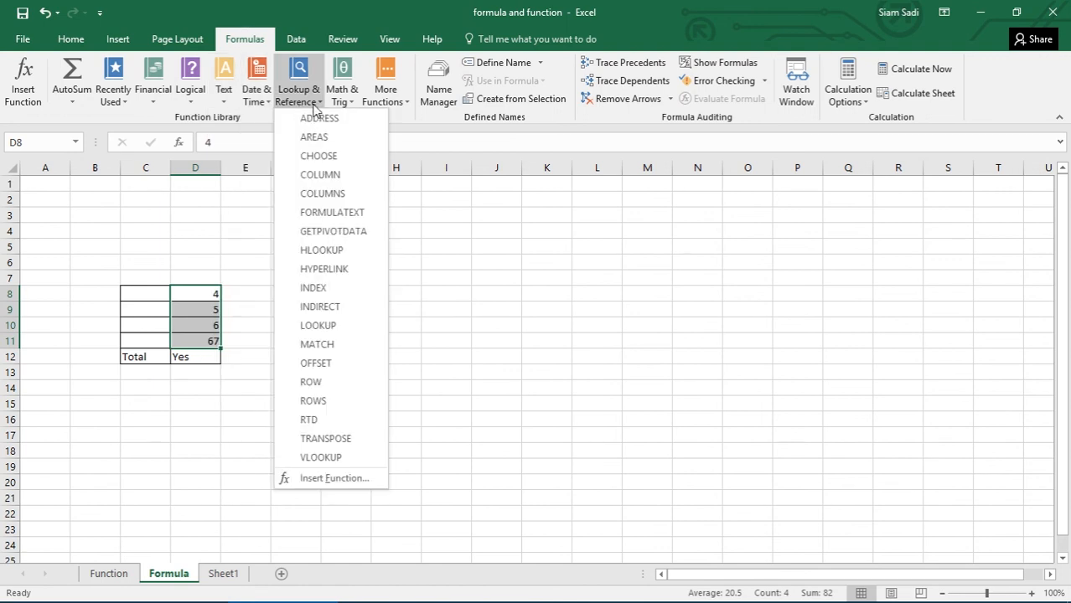
{"action": "left_click", "coordinate": [345, 102]}
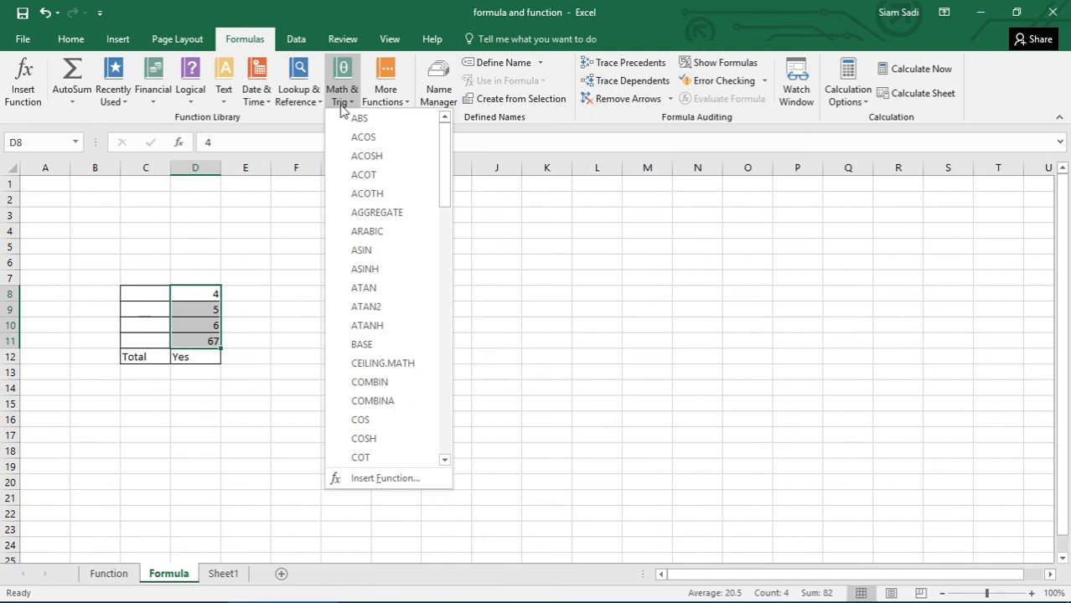
Step: Look through the library's additional function categories, from Statistical, Engineering and Cube to Information, Compatibility and Web
{"action": "left_click", "coordinate": [382, 97]}
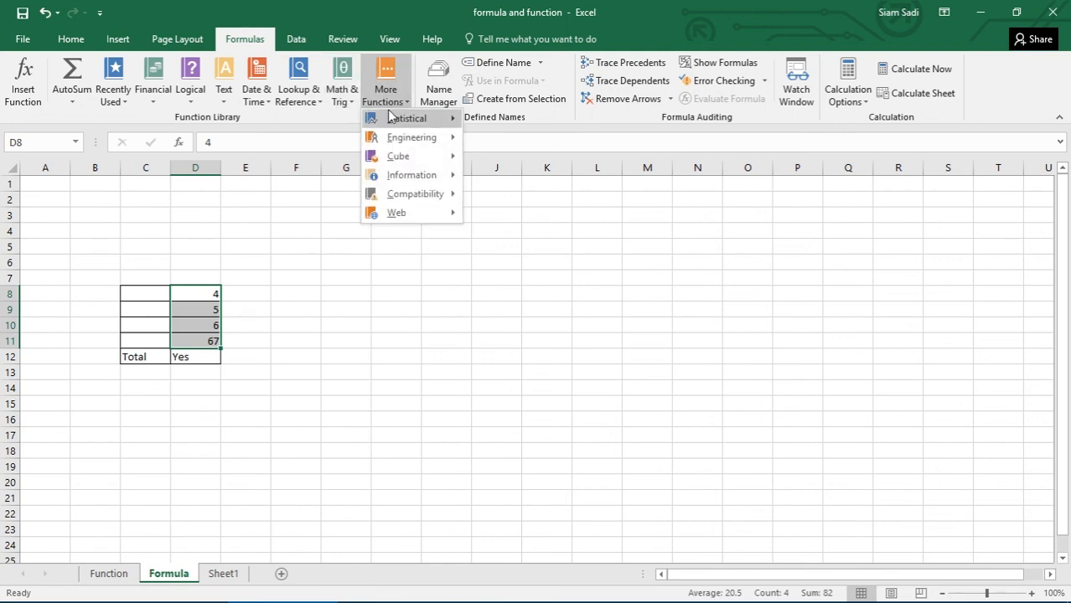
{"action": "mouse_move", "coordinate": [406, 120]}
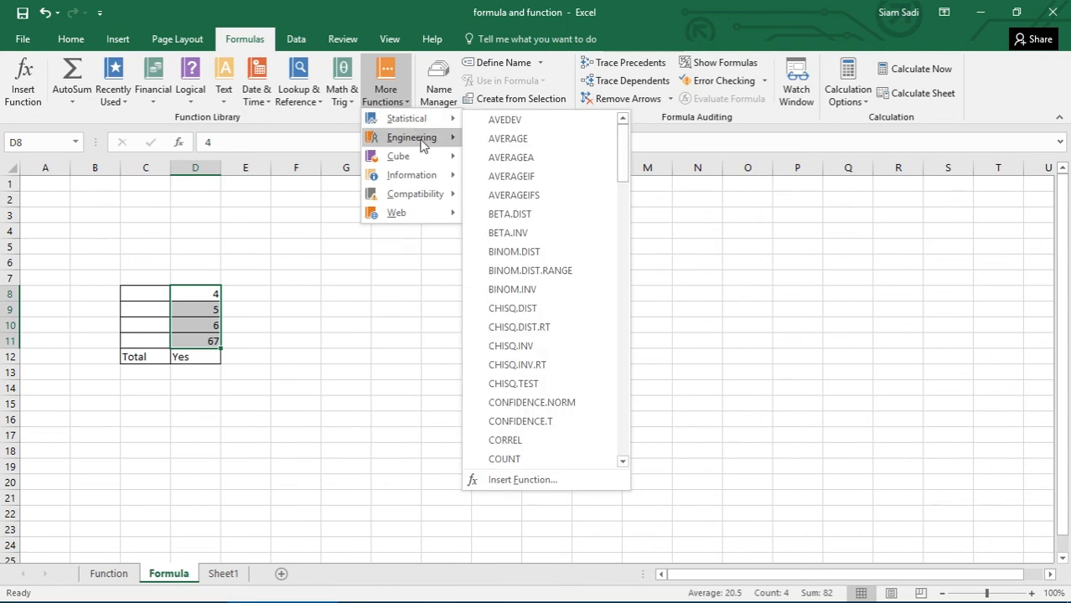
{"action": "mouse_move", "coordinate": [416, 159]}
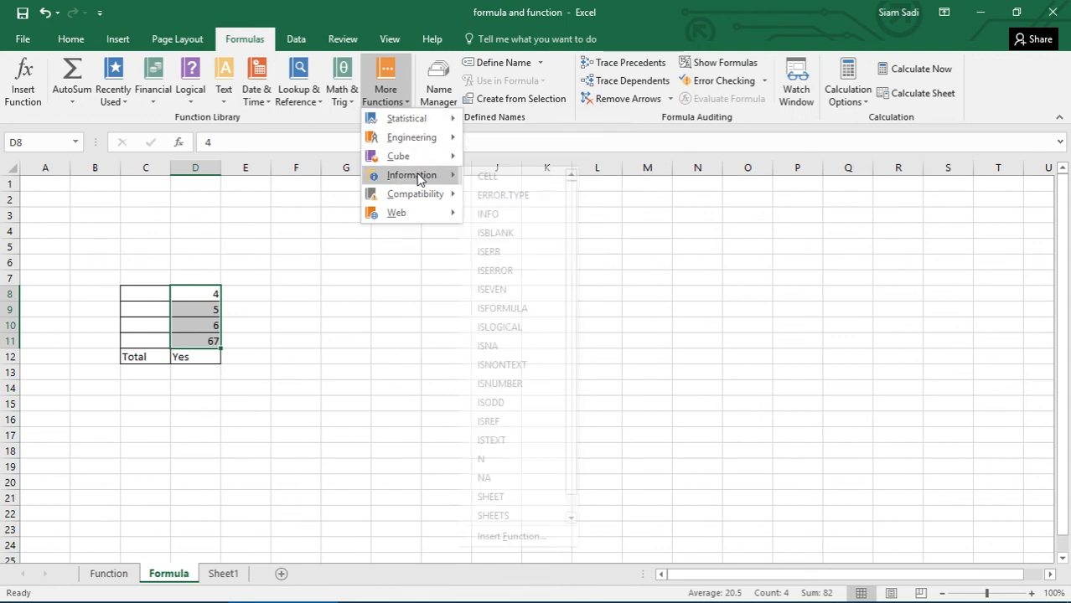
{"action": "mouse_move", "coordinate": [419, 198]}
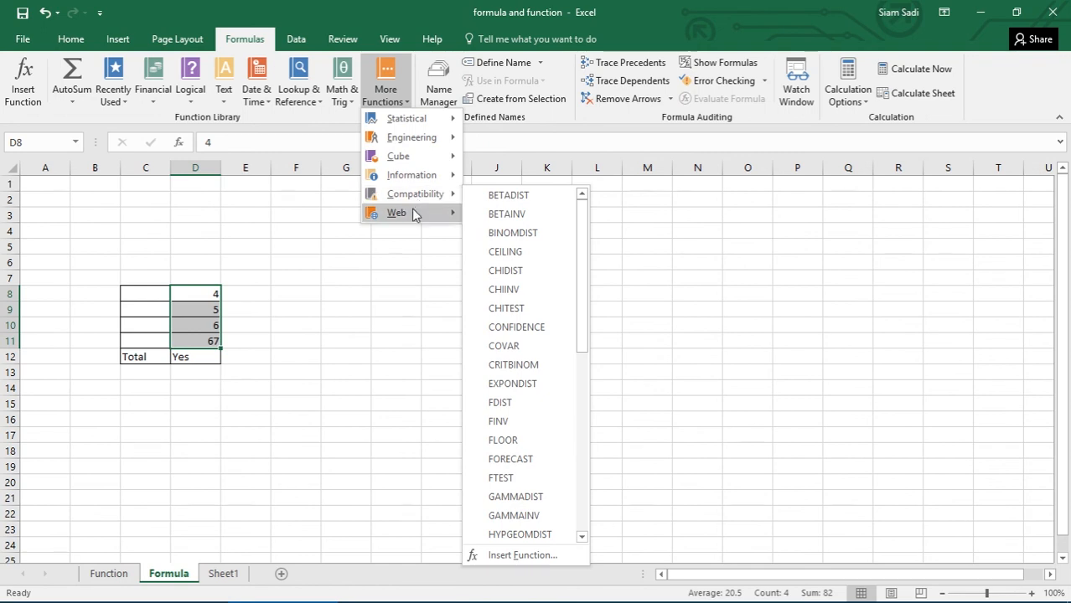